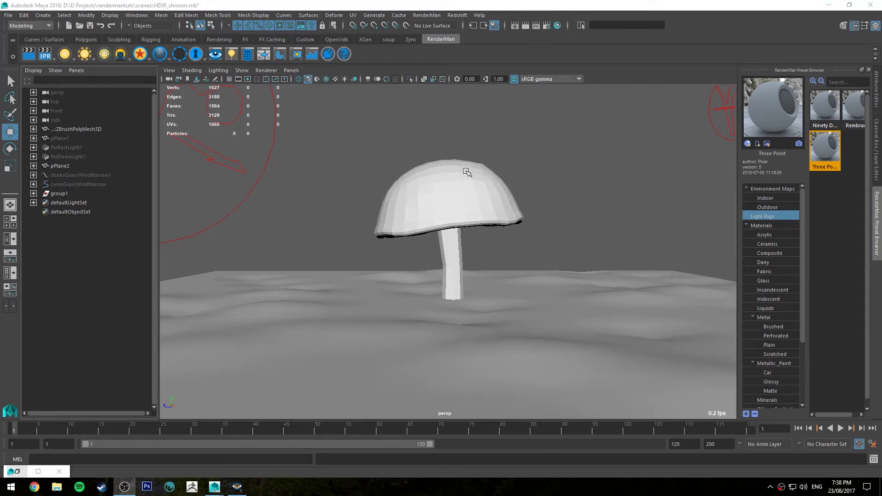
Orbit the persp view around the mushroom and leave its mesh selected.
mouse_move(484, 157)
left_mouse_down("alt")
mouse_move(504, 154)
mouse_move(480, 161)
left_mouse_up("alt")
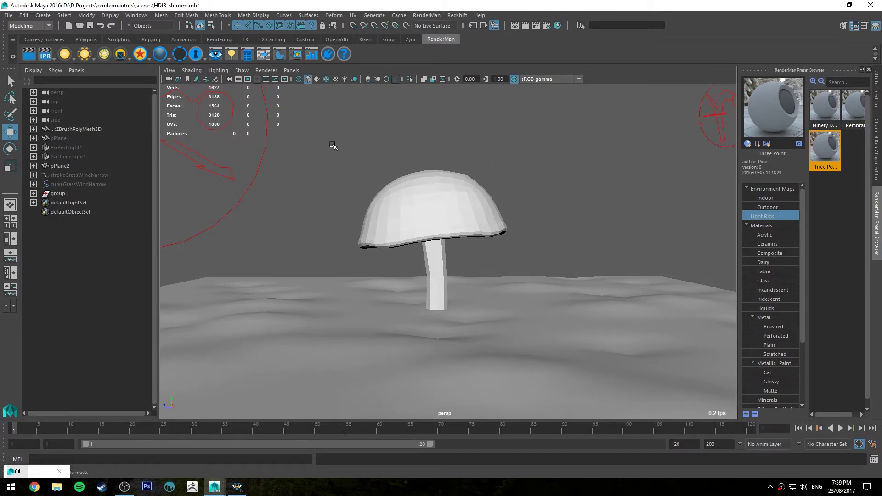
mouse_move(333, 145)
left_mouse_down("alt")
mouse_move(382, 181)
mouse_move(541, 146)
mouse_move(509, 143)
mouse_move(501, 151)
left_mouse_up("alt")
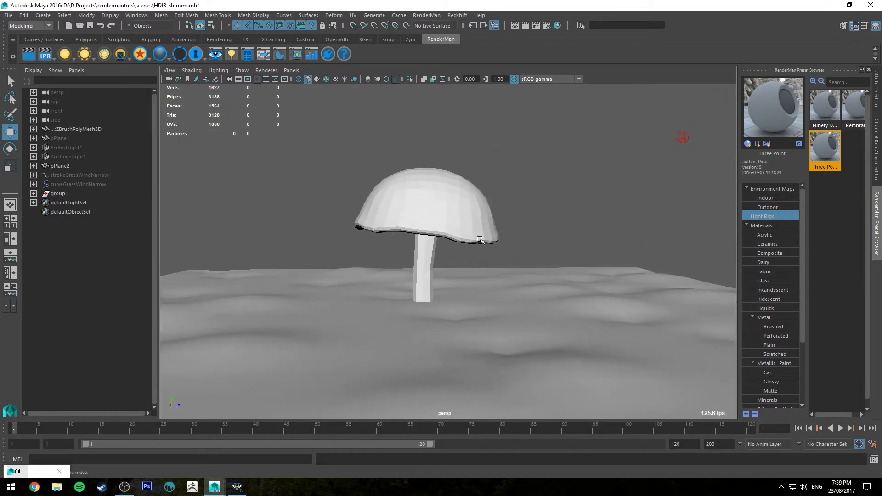
left_click(473, 211)
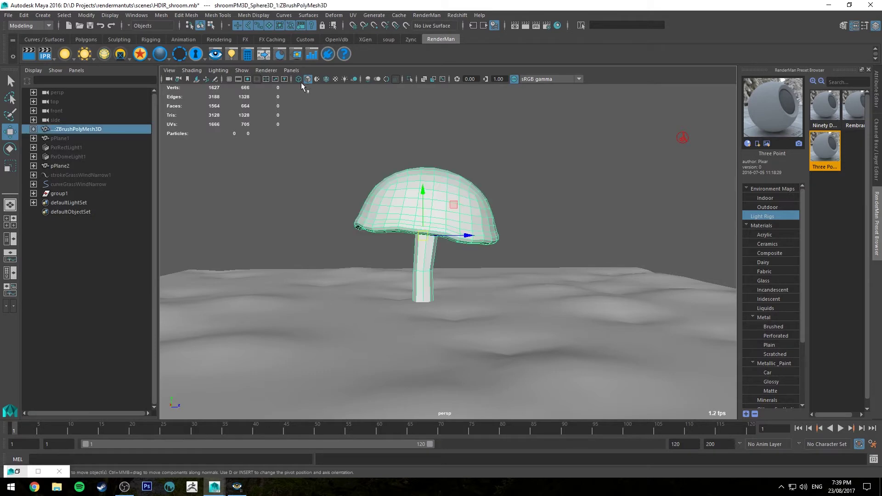
left_click(582, 194)
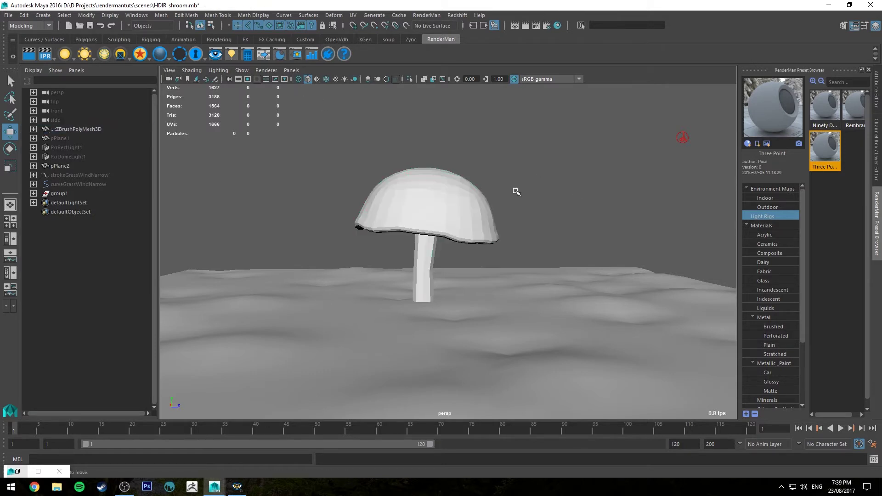
left_click(446, 182)
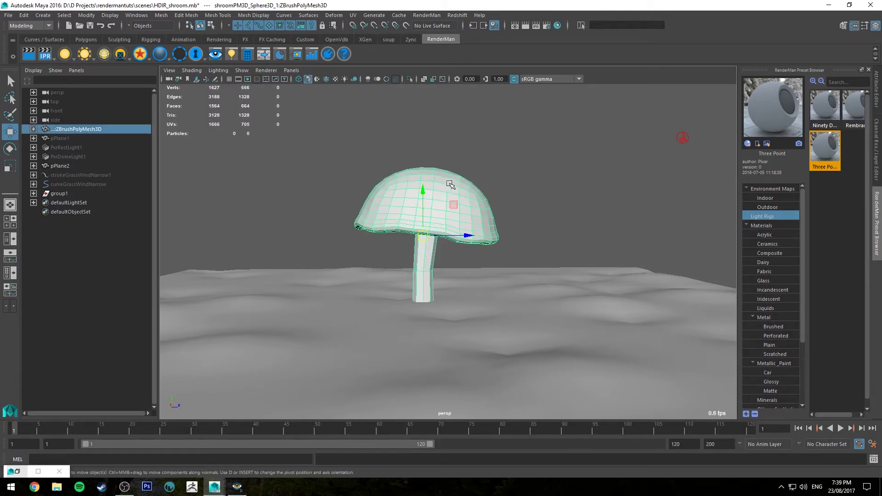
left_click(558, 25)
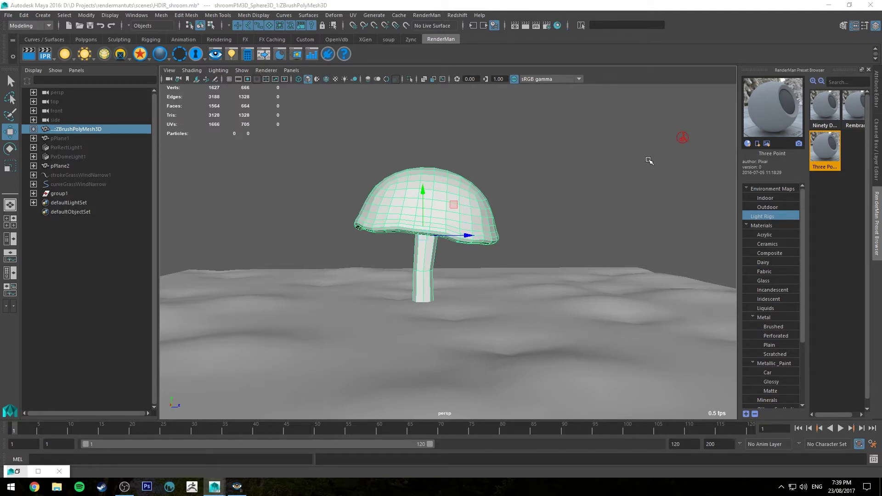
left_click(685, 140)
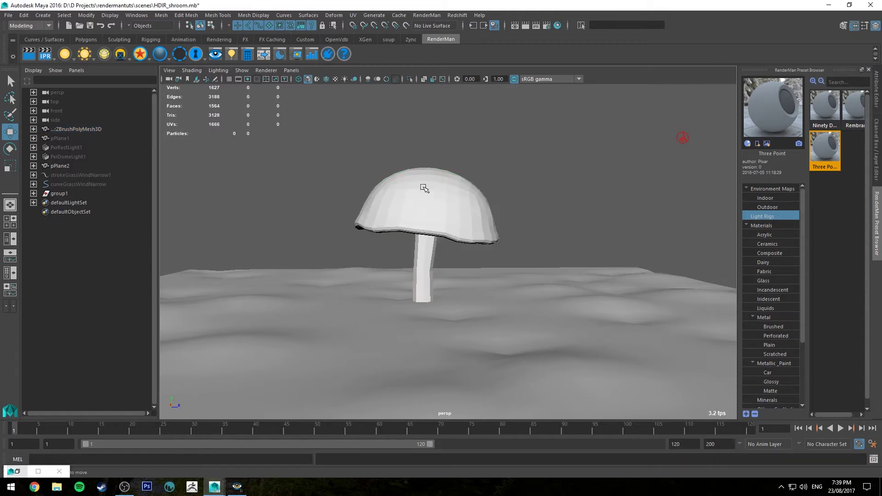
key("ctrl+z")
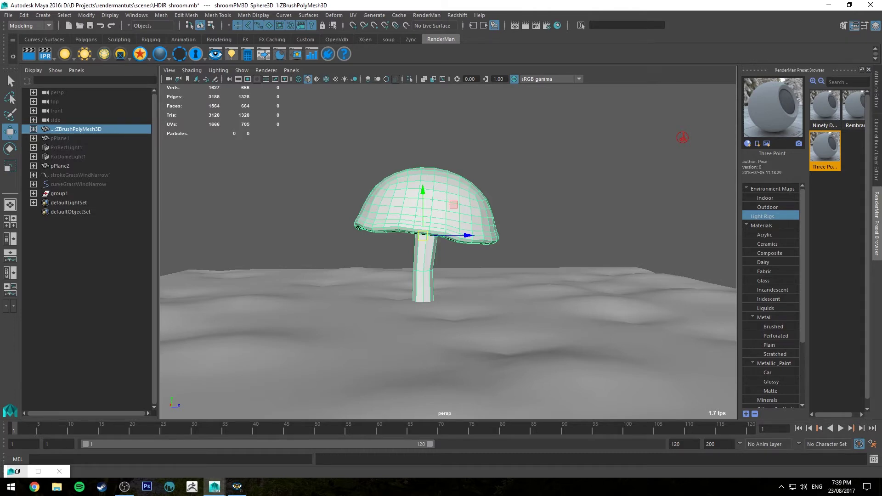
Open the Hypershade, clear its graph, and graph the mushroom's PxrSurface1SG shading group.
left_click(557, 25)
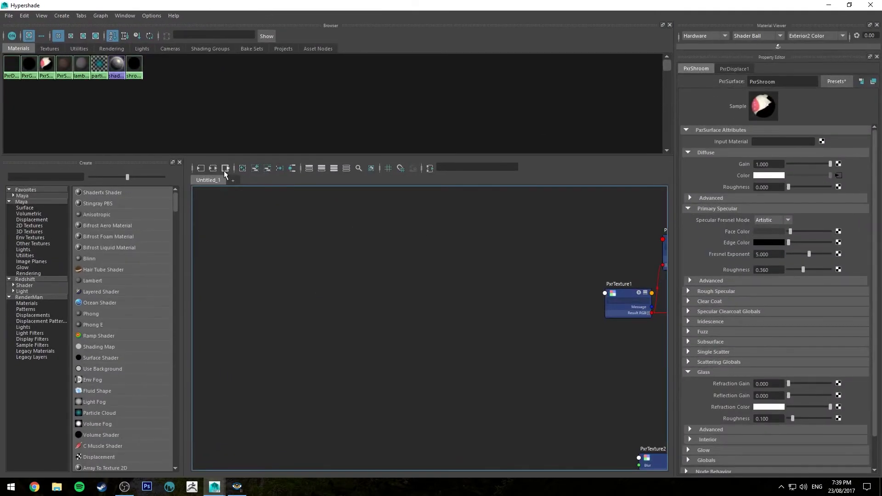
left_click(256, 168)
key("super+Down")
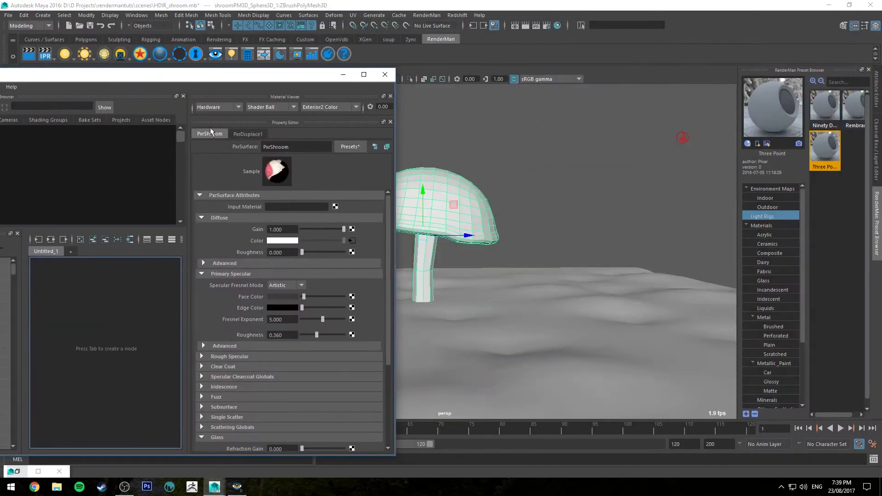
left_click_drag(497, 164, 269, 99, "alt")
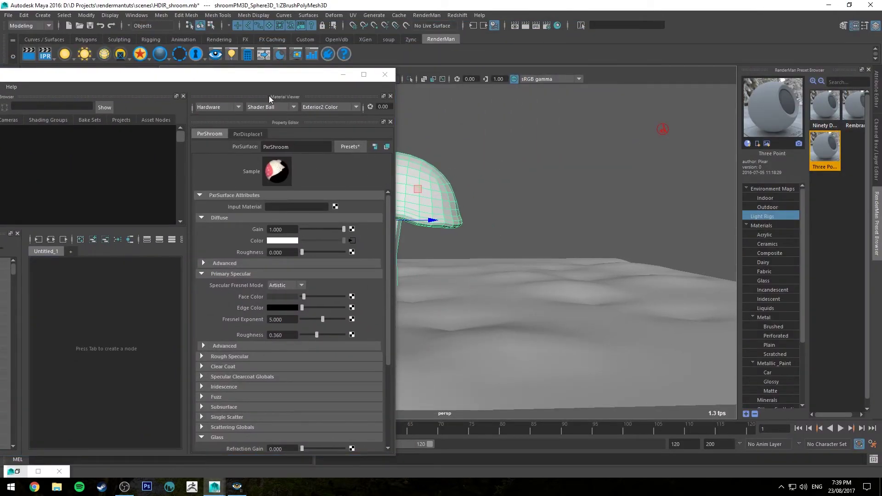
left_click(50, 240)
Maximize the Hypershade, graph PxrSurface1SG's full input network, and inspect PxrNormalMap1 and PxrDisplace1.
left_click(363, 75)
left_click(289, 282)
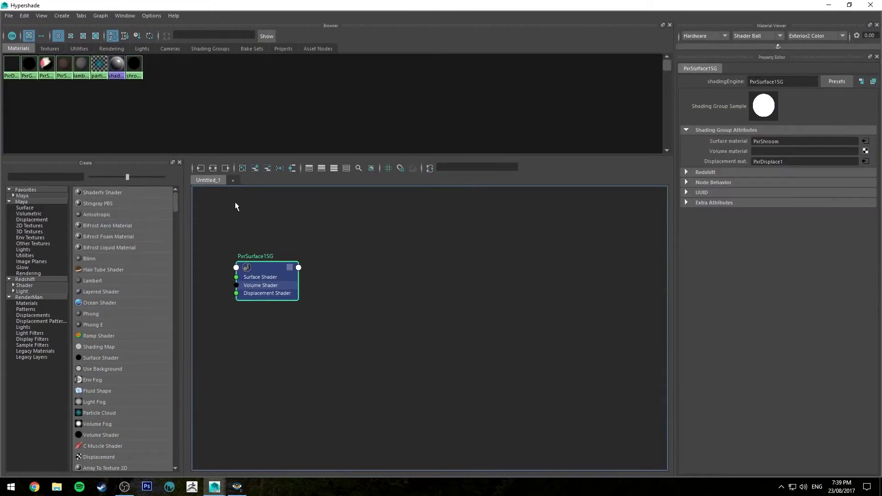
left_click(213, 169)
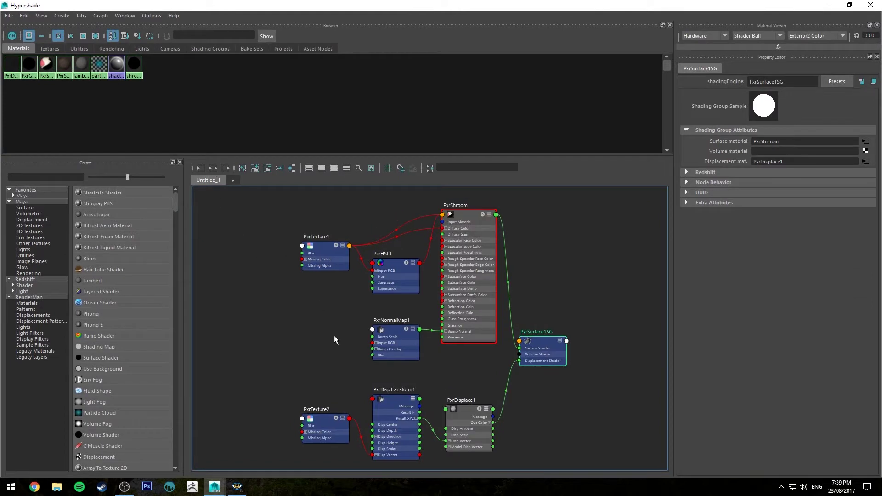
left_click(406, 353)
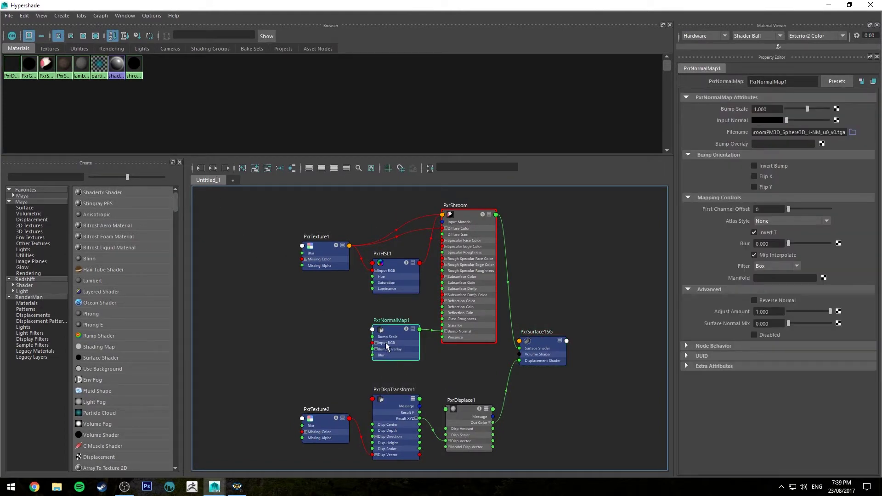
left_click(470, 409)
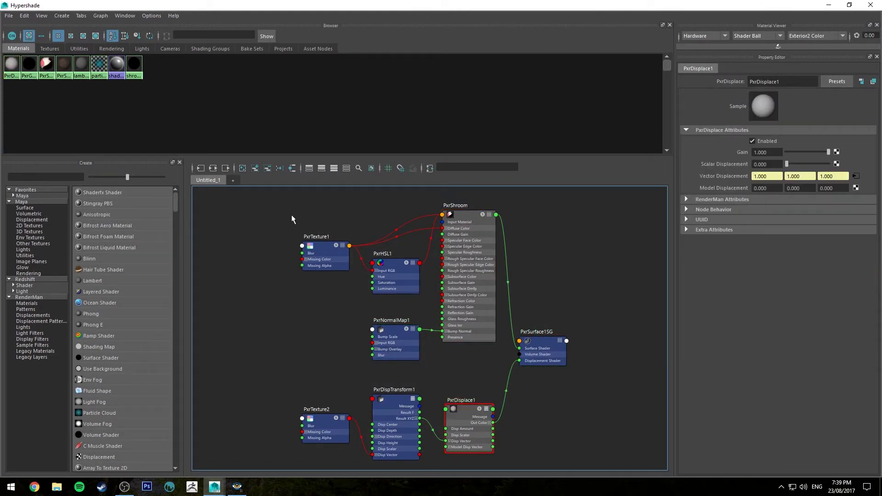
Delete PxrTexture1 and PxrHSL1, then create a new PxrTexture node with 'pxrtex'.
left_click_drag(251, 208, 410, 311)
key("Delete")
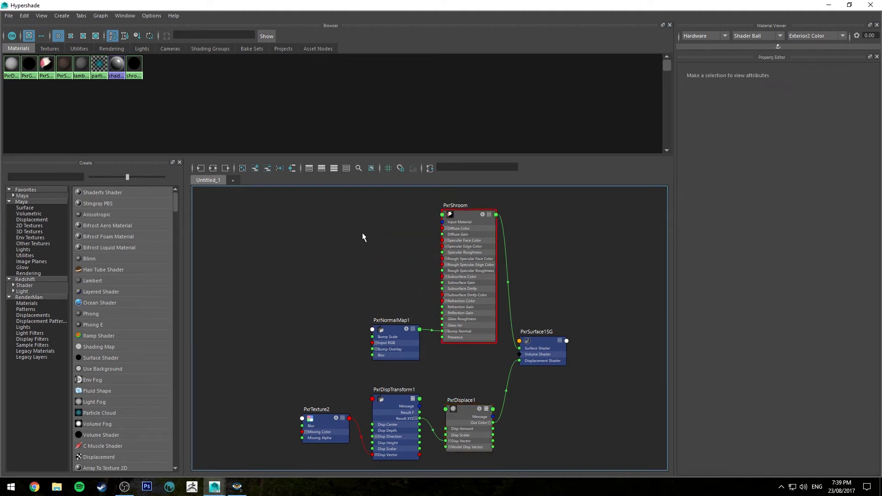
key("Tab")
type("pxr")
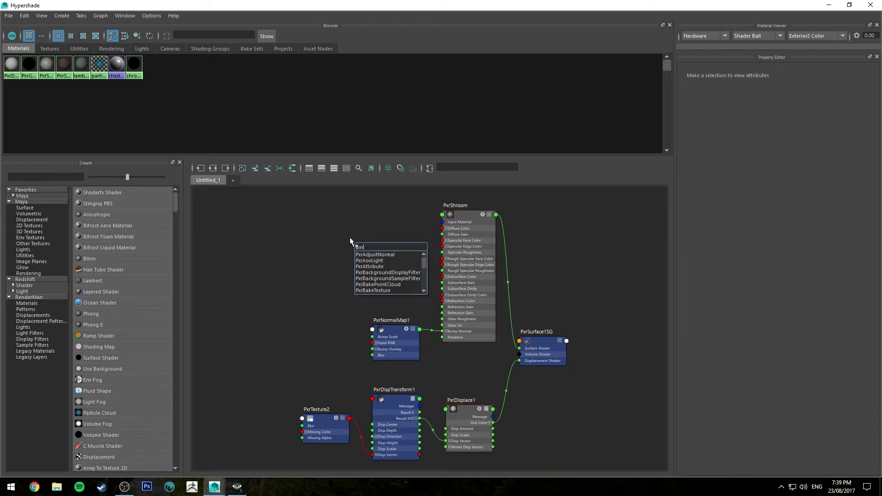
type("tex")
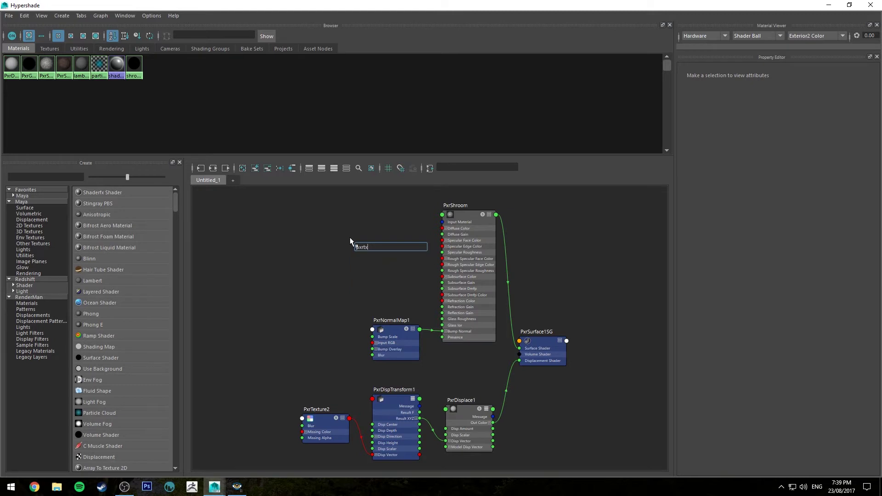
key("Down")
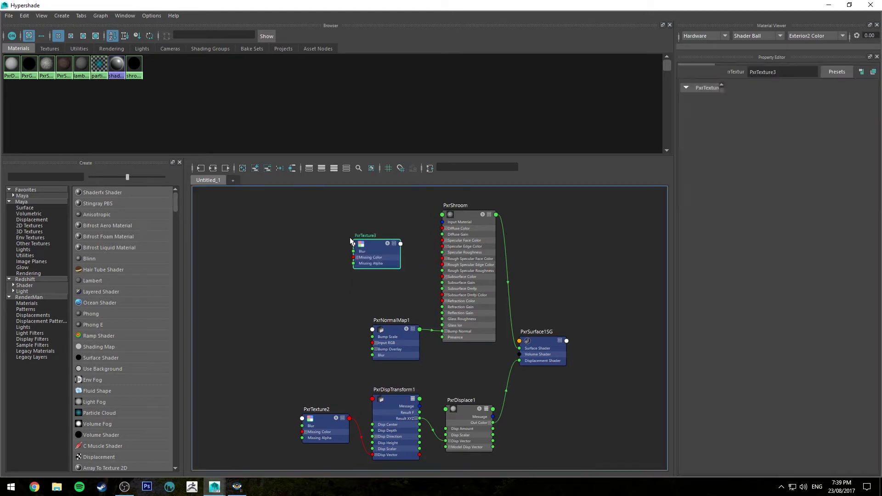
key("Return")
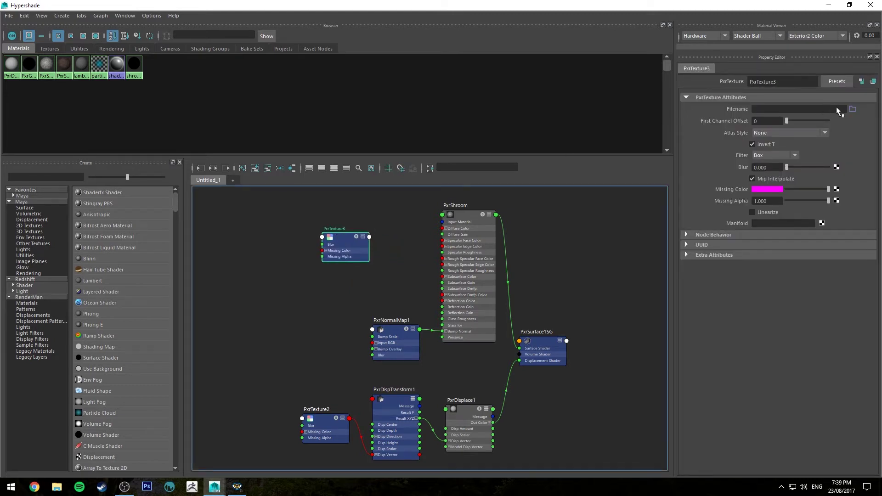
Load assets/mushroom/shroomTEX.tif as PxrTexture3's file.
left_click(852, 109)
double_click(390, 146)
double_click(389, 147)
left_click(400, 177)
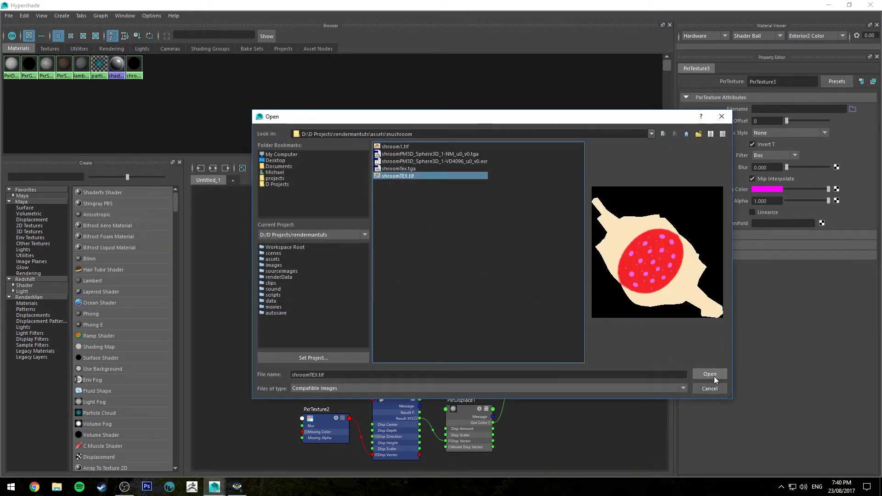
left_click(710, 374)
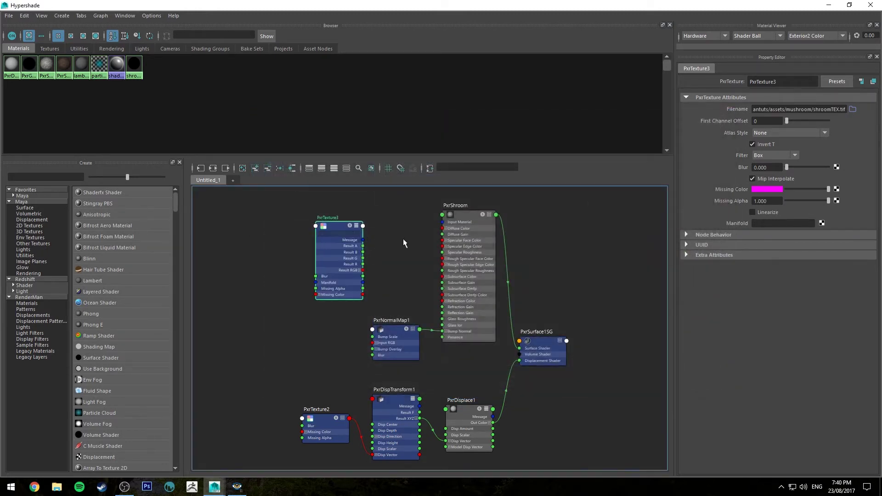
Wire PxrTexture3's Result RGB into PxrShroom, then open its Primary Specular Face Color picker.
scroll(405, 236, "up", 2)
left_click_drag(339, 294, 452, 235)
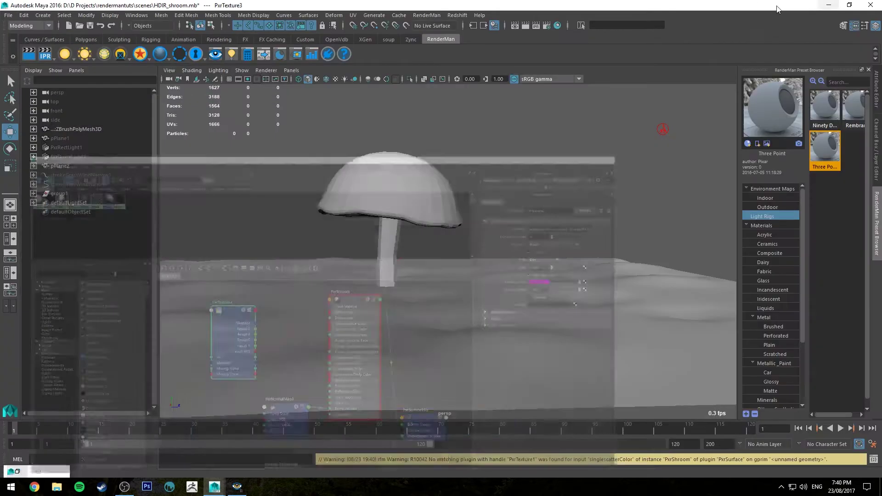
left_click(829, 5)
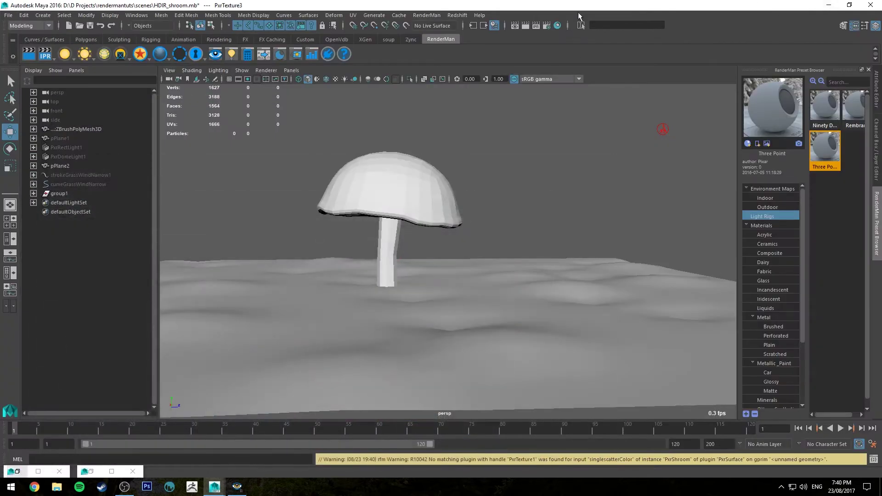
left_click(17, 472)
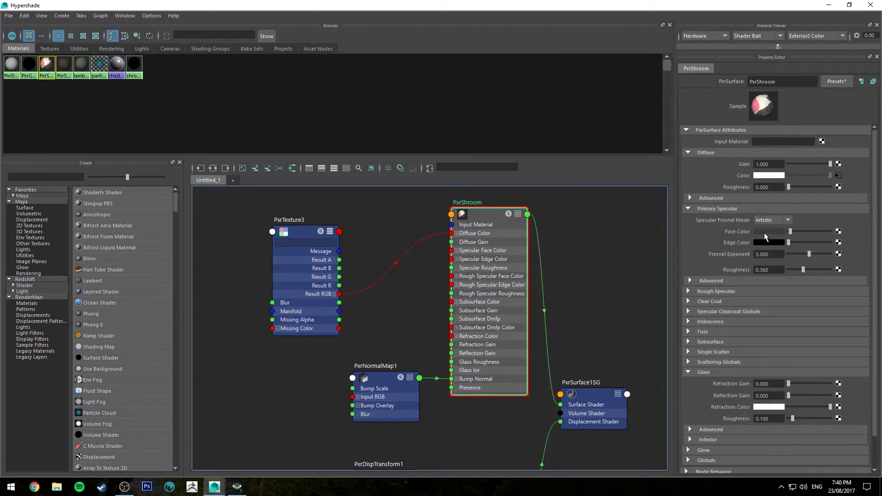
left_click(762, 230)
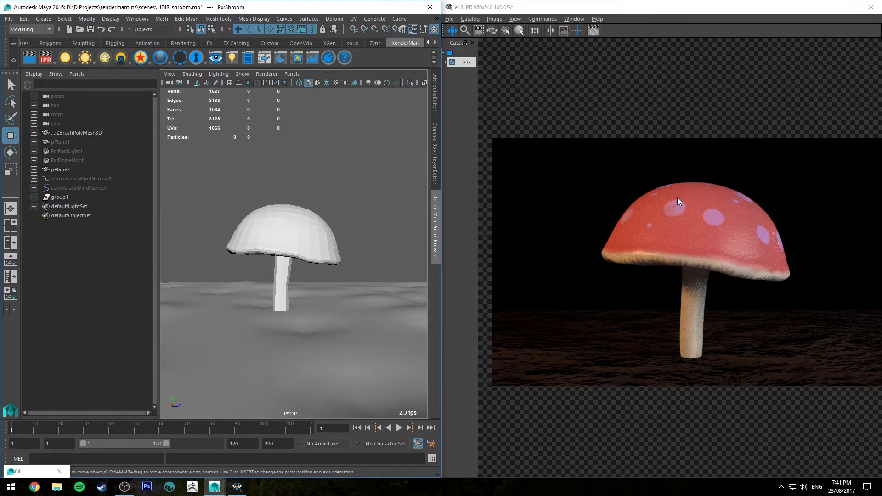
Zoom and pan the IPR Render View to recentre the mushroom cap.
scroll(677, 199, "up", 5)
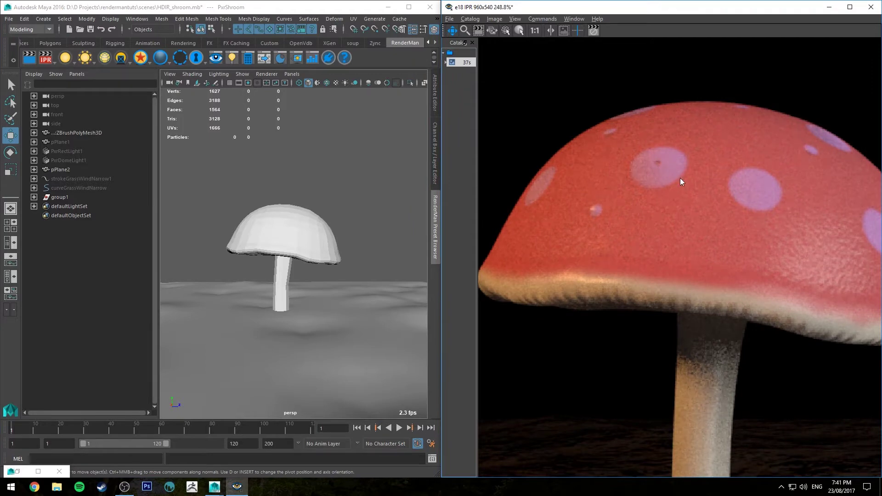
scroll(655, 161, "down", 3)
middle_click_drag(741, 215, 721, 206, "alt")
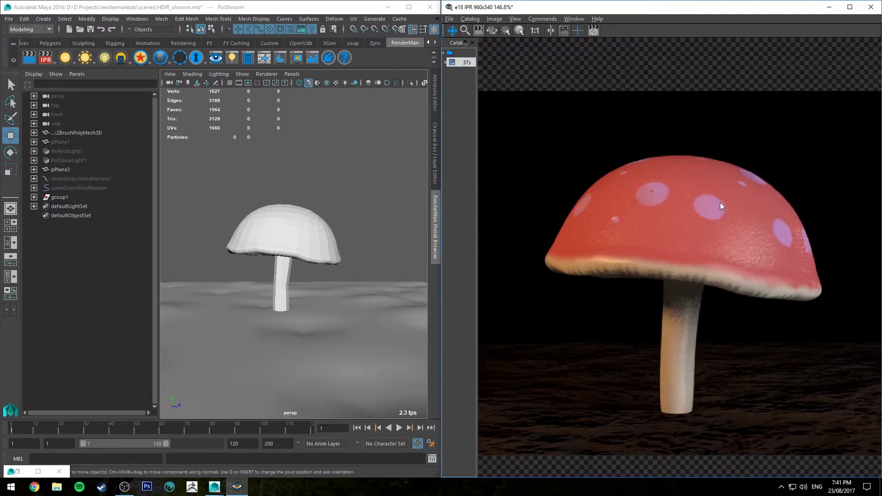
scroll(660, 193, "down", 1)
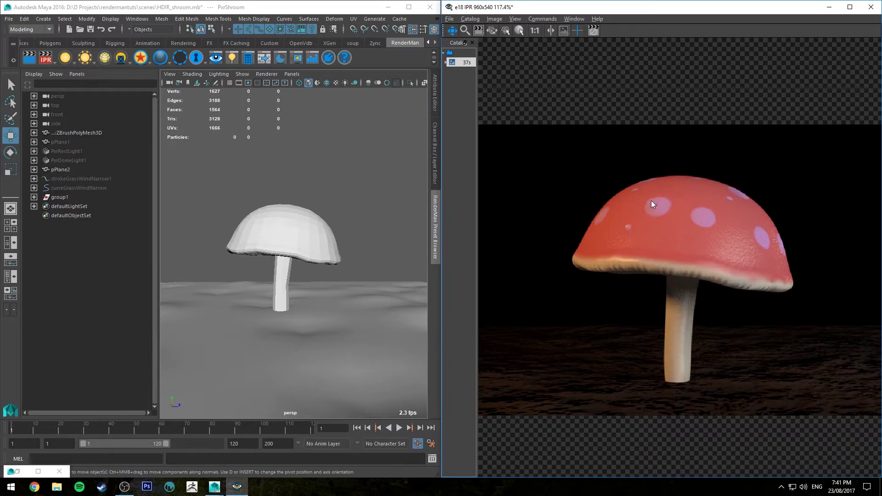
scroll(647, 223, "down", 3)
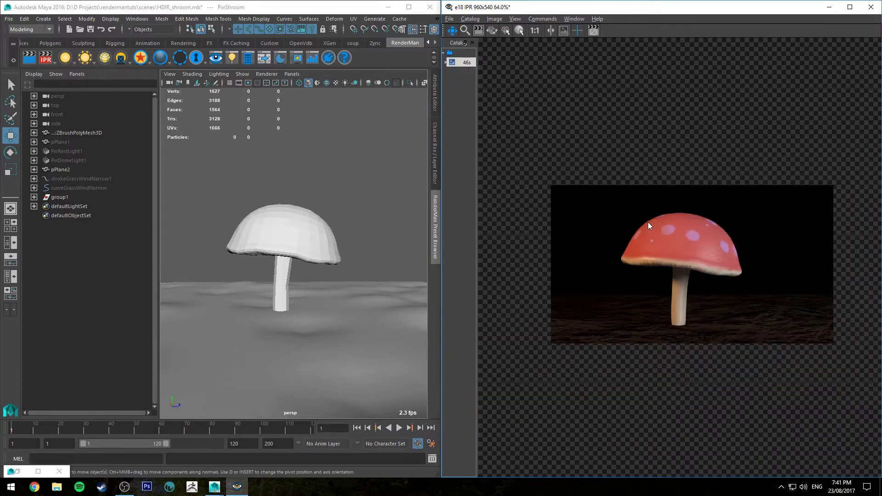
scroll(646, 224, "up", 2)
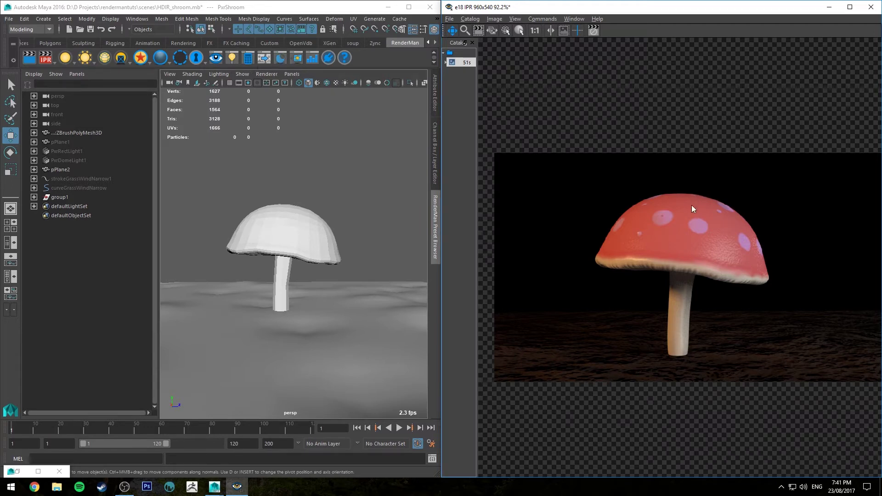
Tumble and dolly the persp camera in closer to the mushroom.
scroll(735, 342, "down", 1)
left_click_drag(444, 231, 376, 218, "alt")
scroll(381, 216, "down", 3)
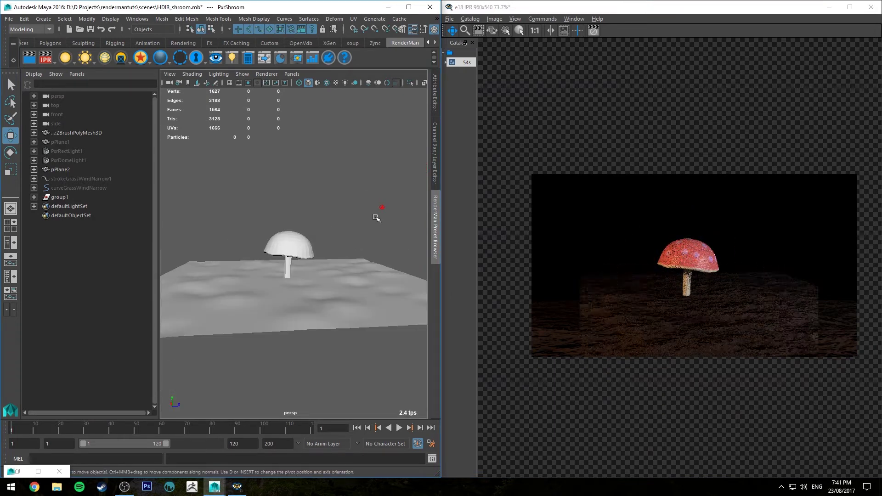
left_click_drag(330, 223, 356, 191, "alt")
scroll(359, 241, "up", 5)
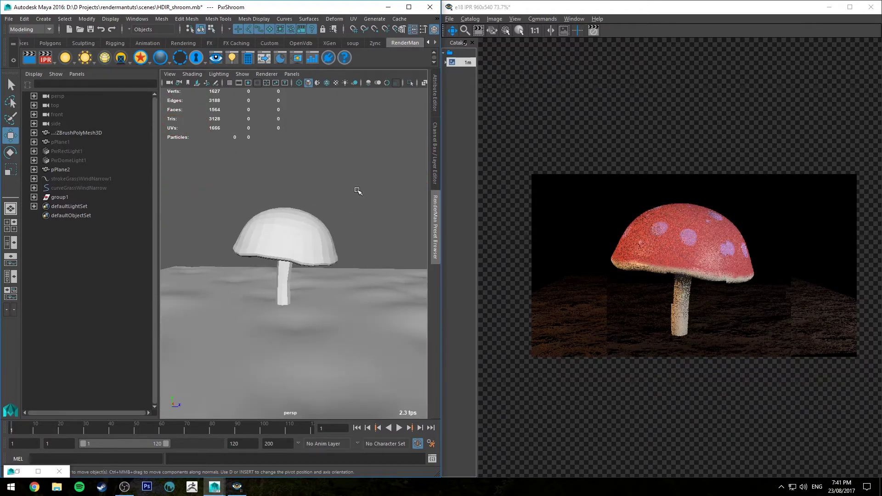
Restore the Hypershade to full screen and move PxrTexture3 up and left in the graph.
left_click(594, 31)
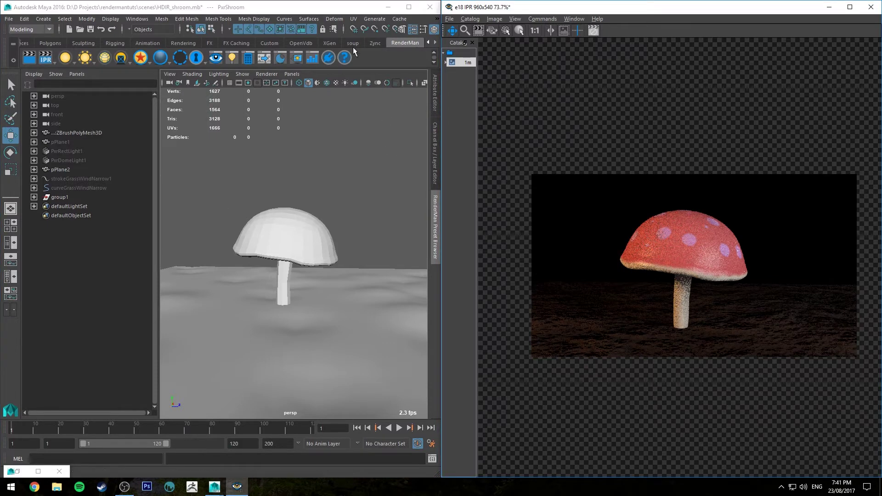
double_click(32, 470)
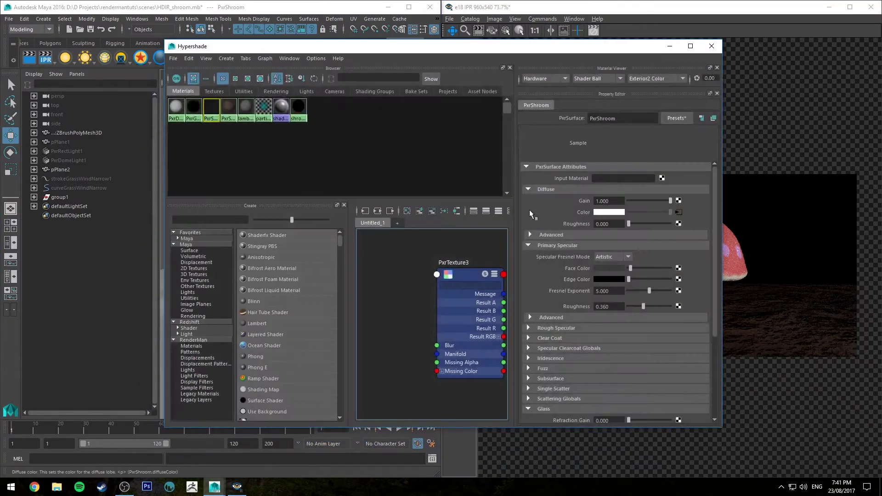
left_click_drag(547, 51, 538, 0)
left_click_drag(327, 221, 291, 185)
middle_click_drag(393, 212, 419, 264, "alt")
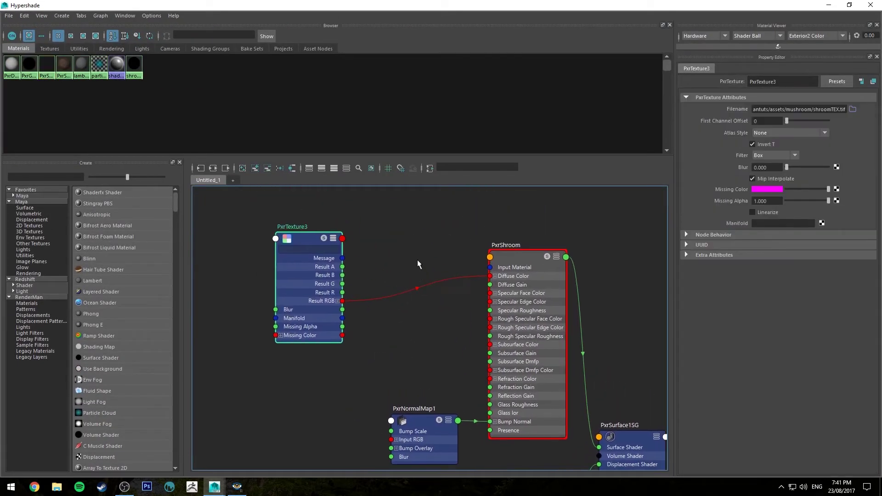
left_click_drag(314, 227, 308, 198)
left_click(387, 313)
Filter PxrShroom for 'sing', connect PxrTexture3 Result RGB to Singlescatter Color, and expand Single Scatter.
key("Tab")
left_click(527, 258)
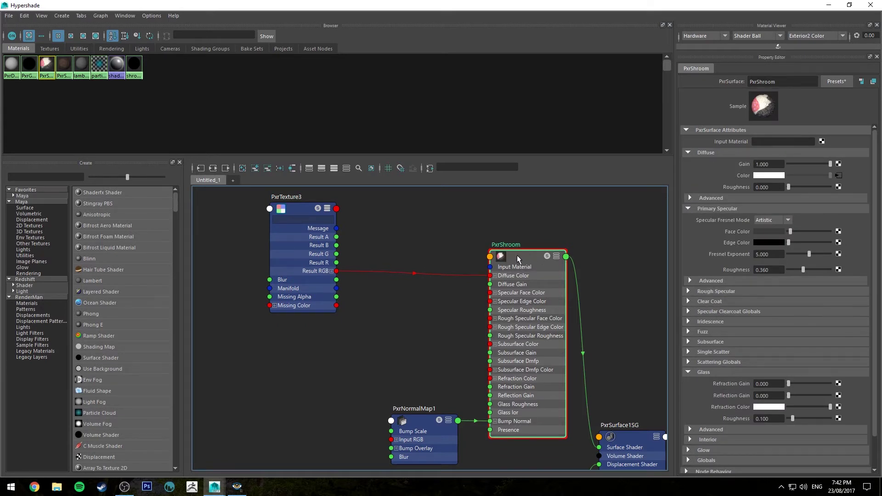
key("3")
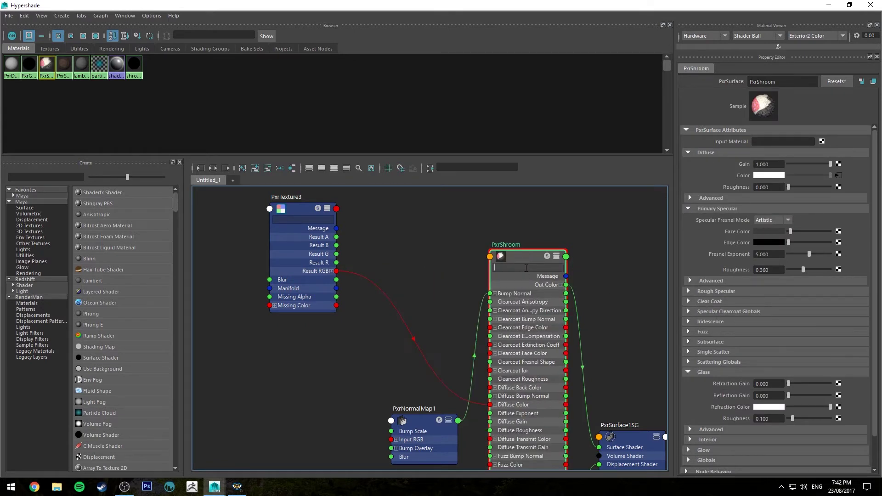
left_click(526, 268)
type("single")
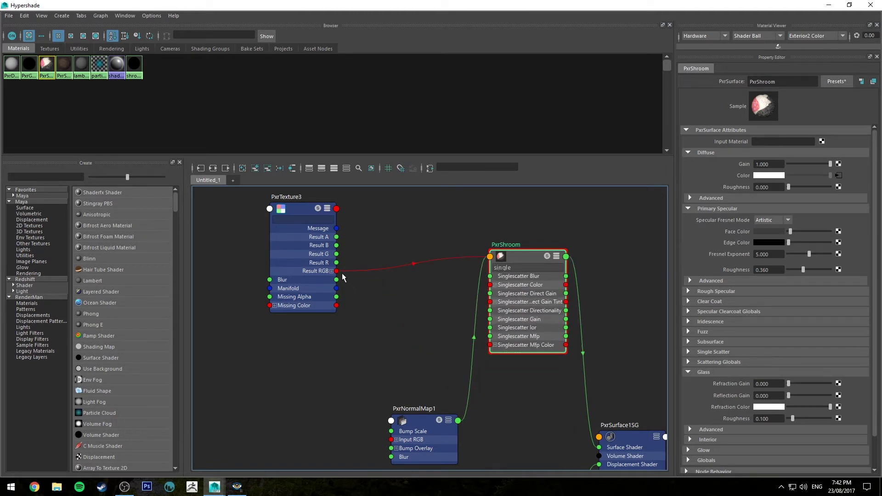
left_click_drag(337, 272, 494, 285)
scroll(701, 314, "down", 3)
left_click(702, 296)
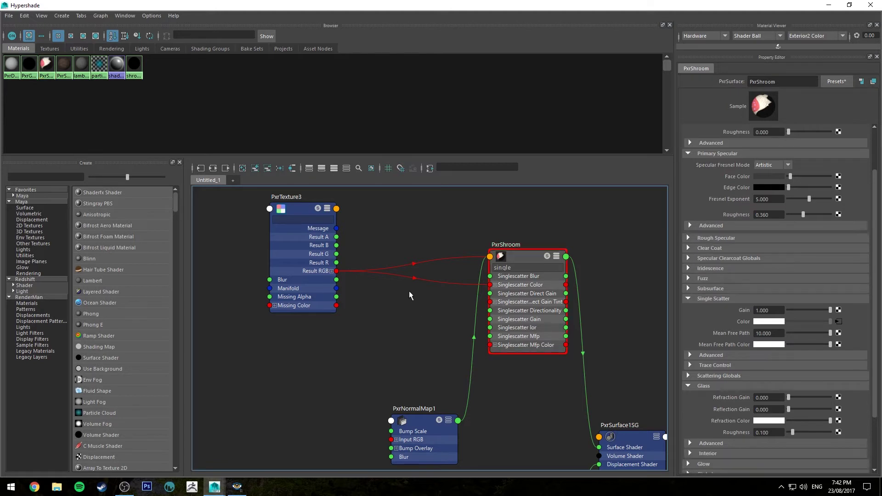
Create a PxrHSL node and feed PxrTexture3's Result RGB into its Input RGB.
key("Tab")
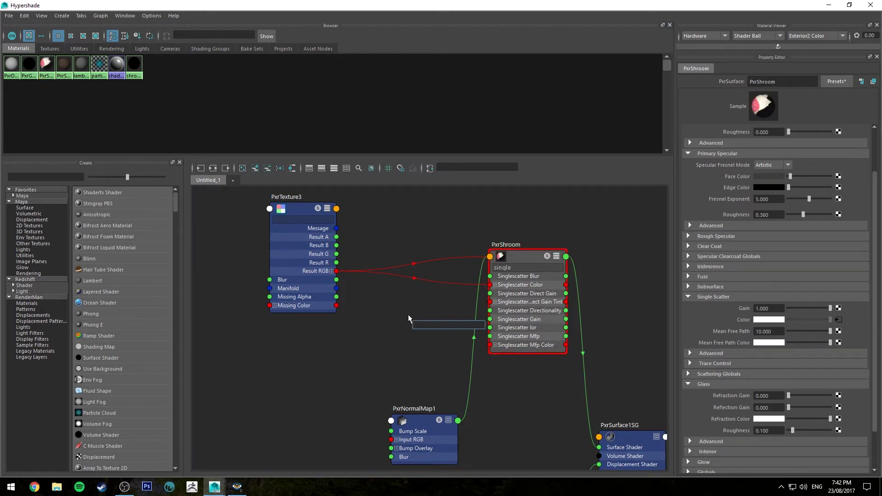
type("hsl")
key("Return")
left_click_drag(444, 324, 423, 303)
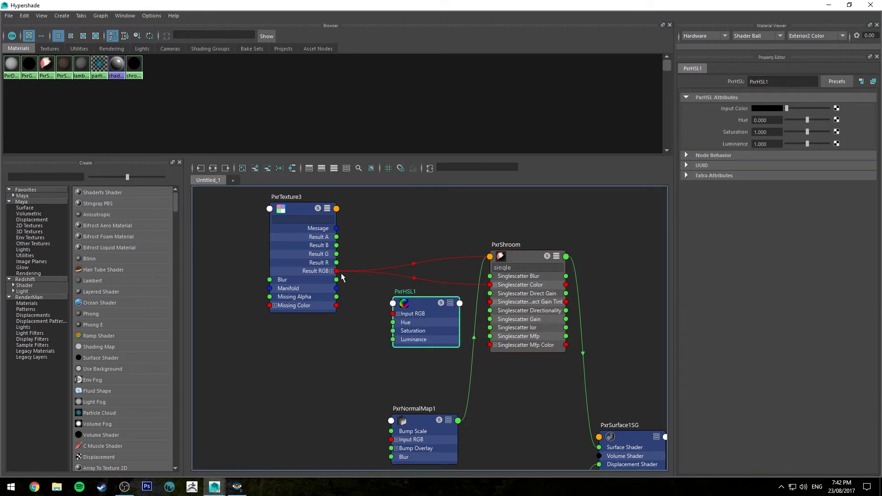
left_click_drag(337, 271, 411, 304)
Connect PxrHSL1's Result RGB to PxrShroom's Singlescatter Mfp Color and shrink the Hypershade aside.
left_click(525, 254)
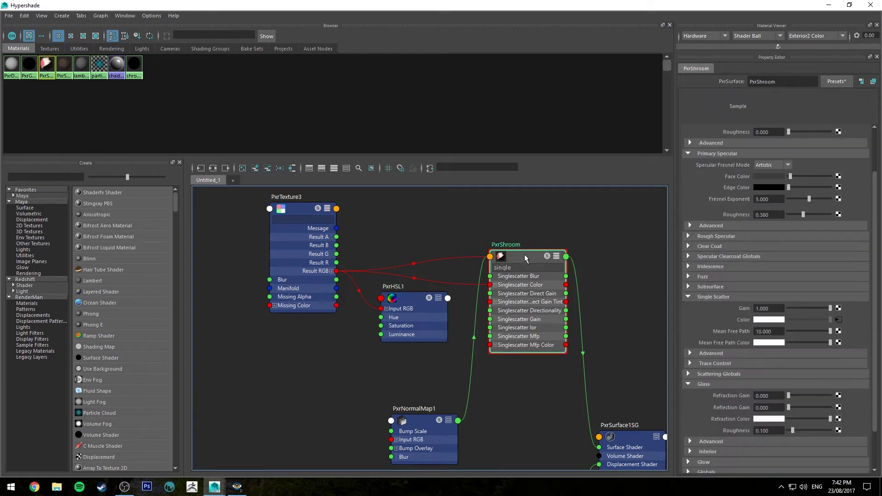
left_click(442, 326)
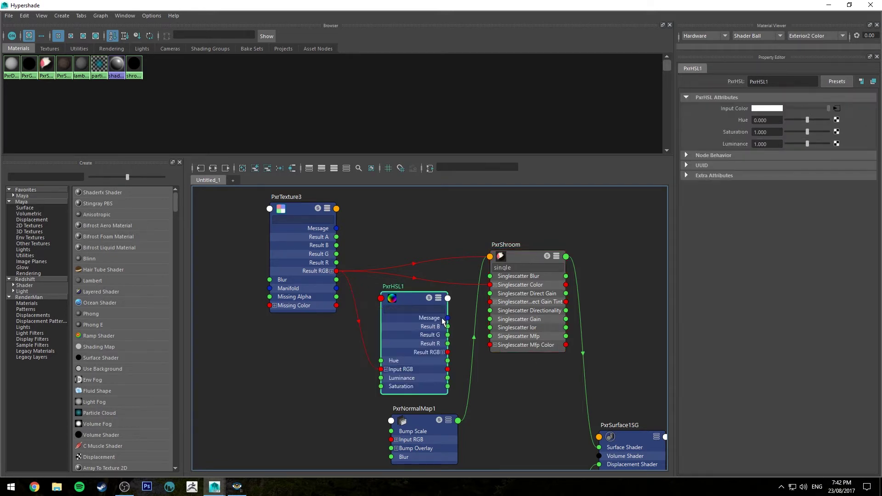
left_click_drag(447, 352, 498, 343)
left_click(527, 257)
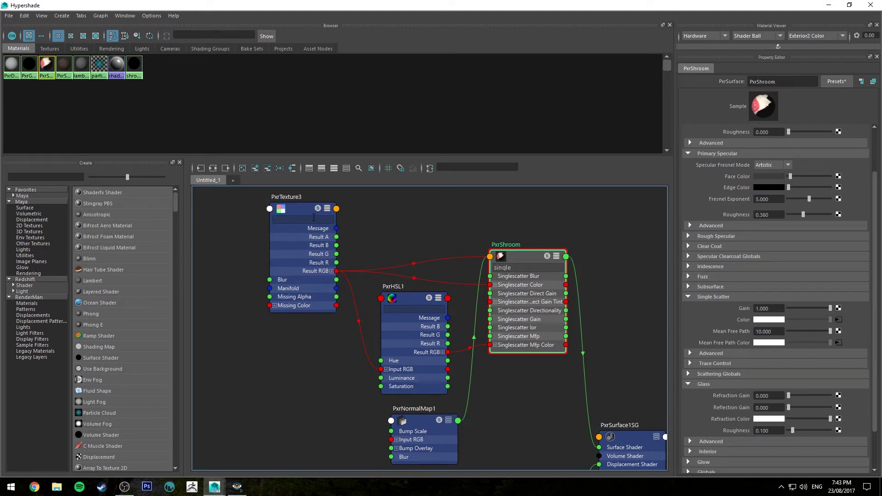
left_click(408, 298)
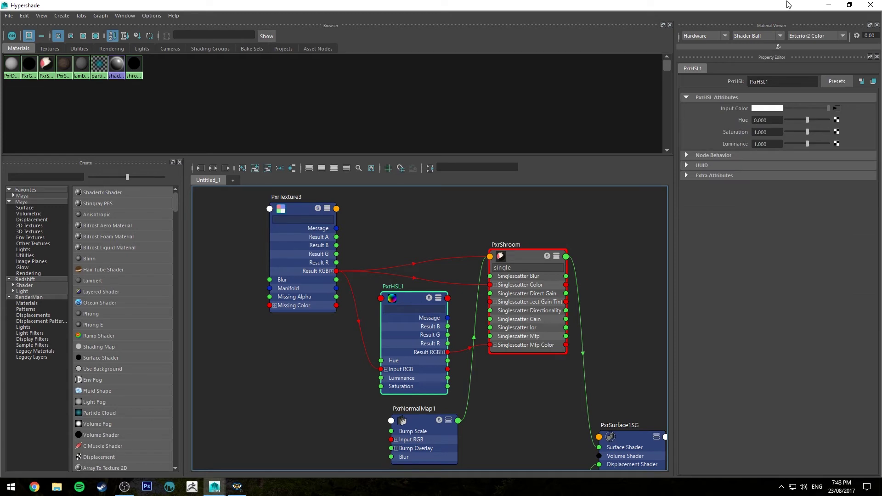
left_click_drag(788, 5, 305, 83)
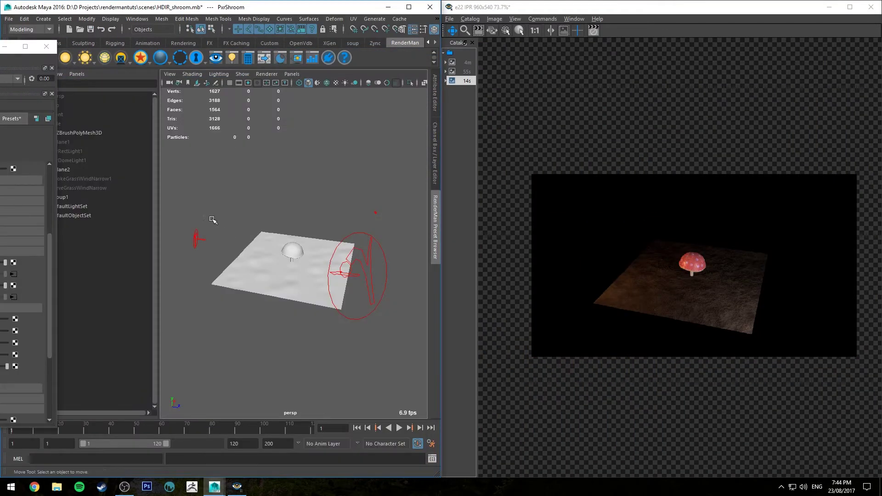
Hide the disk light on the left and orbit in closer on the mushroom.
left_click(197, 238)
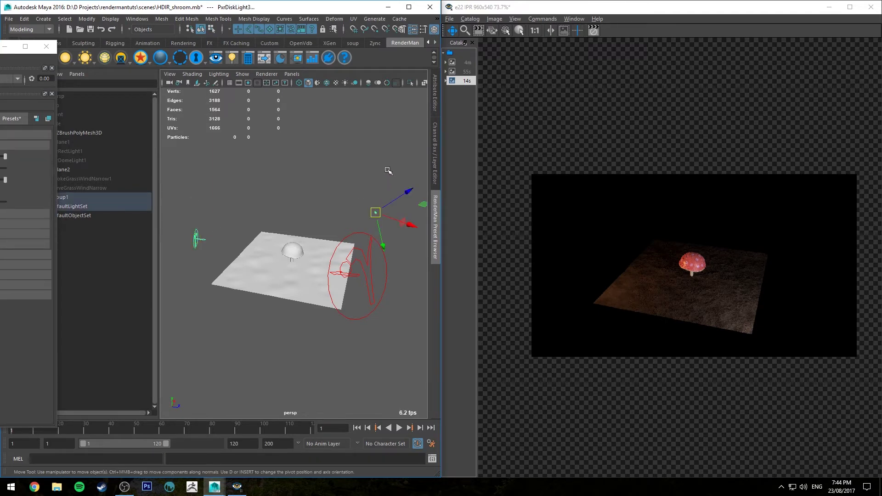
key("ctrl+h")
left_click_drag(274, 231, 311, 217, "alt")
scroll(351, 295, "up", 5)
left_click_drag(292, 249, 295, 216, "alt")
scroll(311, 244, "up", 3)
Raise PxrHSL1's Hue from -0.663 to about 0.798.
left_click(267, 56)
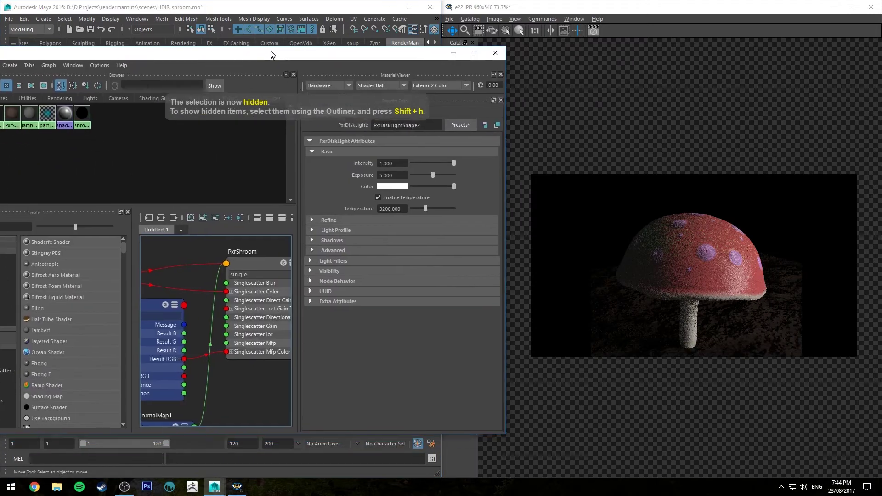
middle_click_drag(175, 278, 244, 252, "alt")
left_click(221, 275)
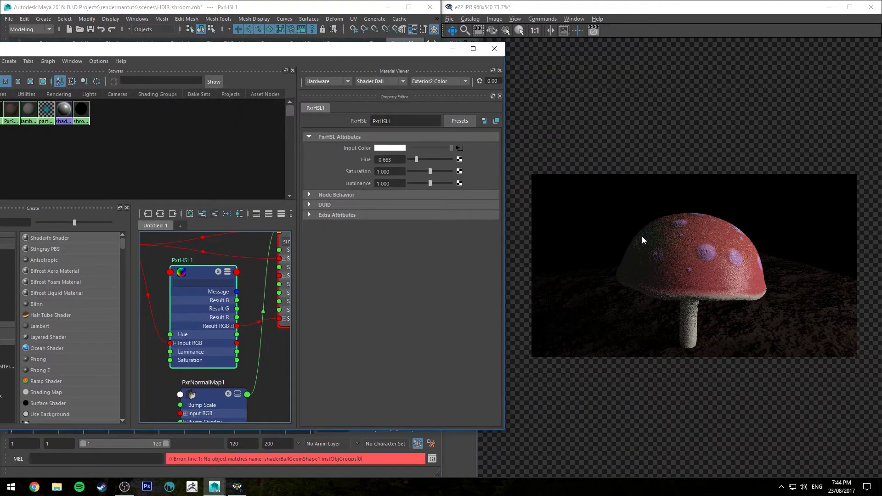
left_click(421, 159)
left_click(432, 159)
left_click_drag(433, 159, 442, 159)
Orbit to a new angle, then lower PxrShroom's single-scatter Backside Direct Gain to 0.000.
left_click_drag(411, 49, 404, 53)
left_click(488, 52)
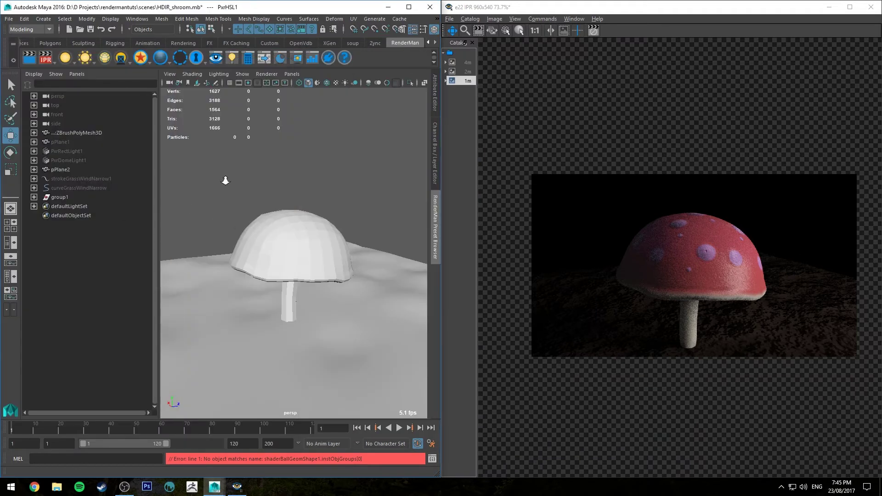
left_click_drag(228, 179, 282, 179, "alt")
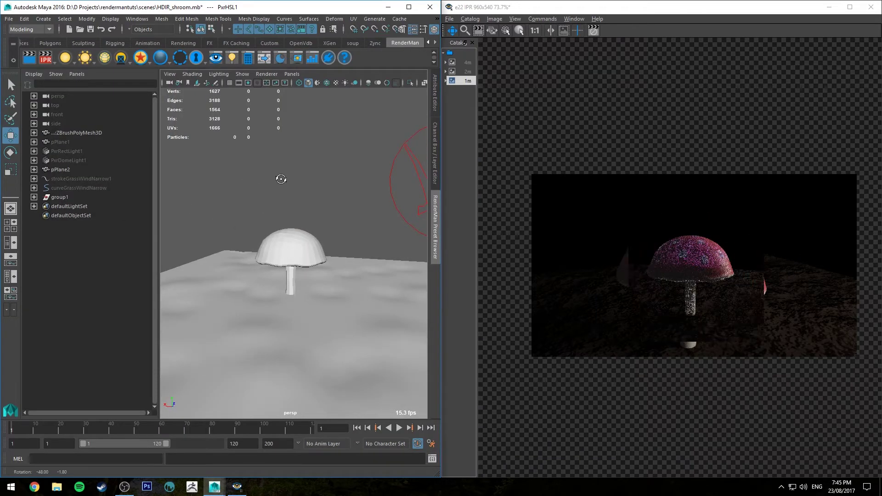
key("alt+Tab")
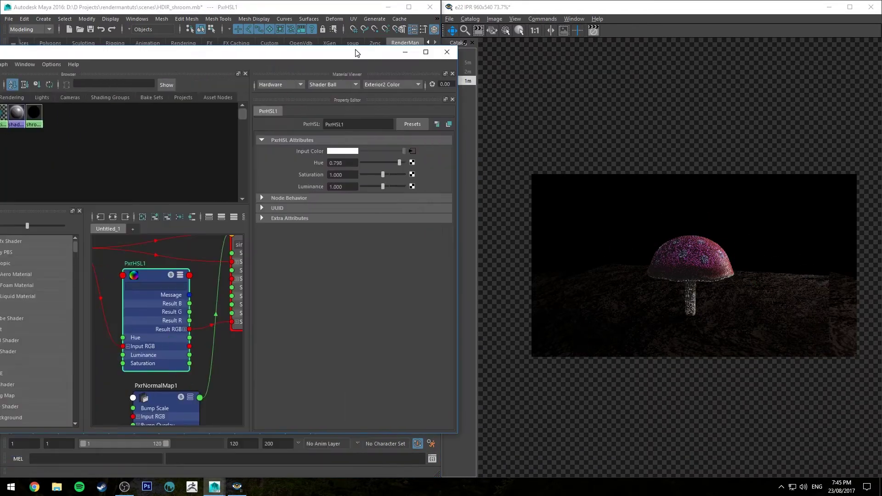
middle_click_drag(133, 303, 124, 309)
left_click(193, 275)
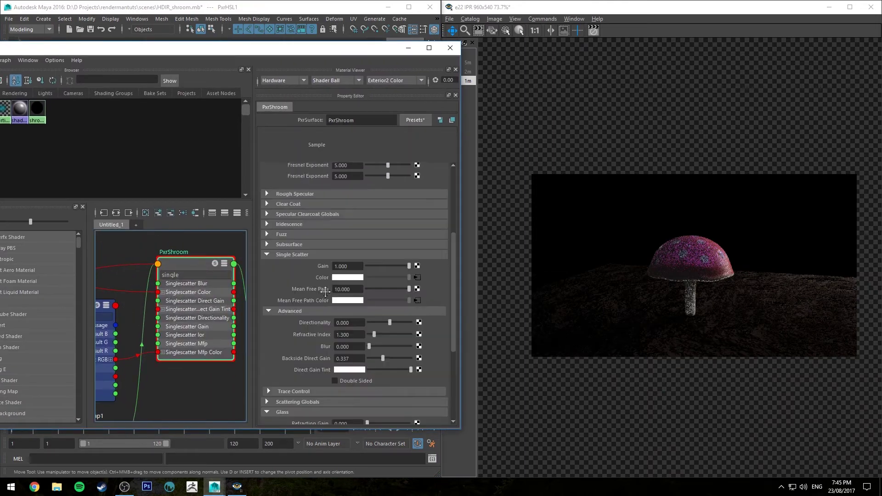
scroll(323, 307, "down", 5)
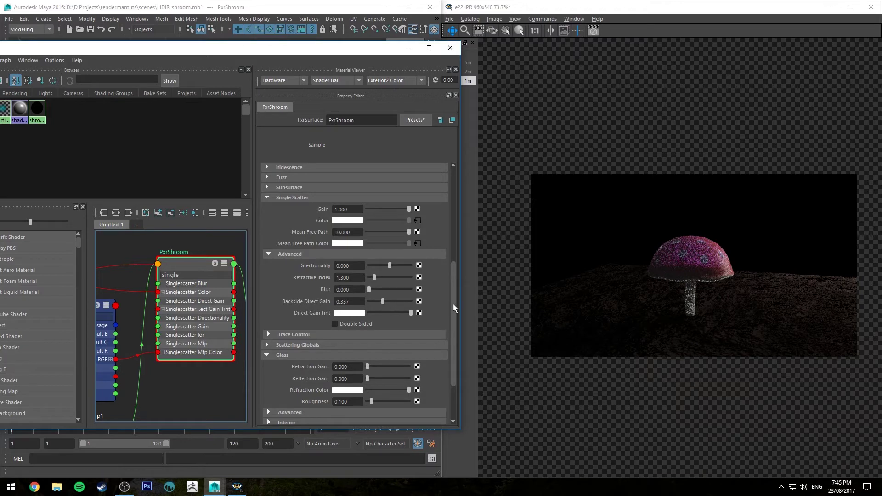
left_click(377, 300)
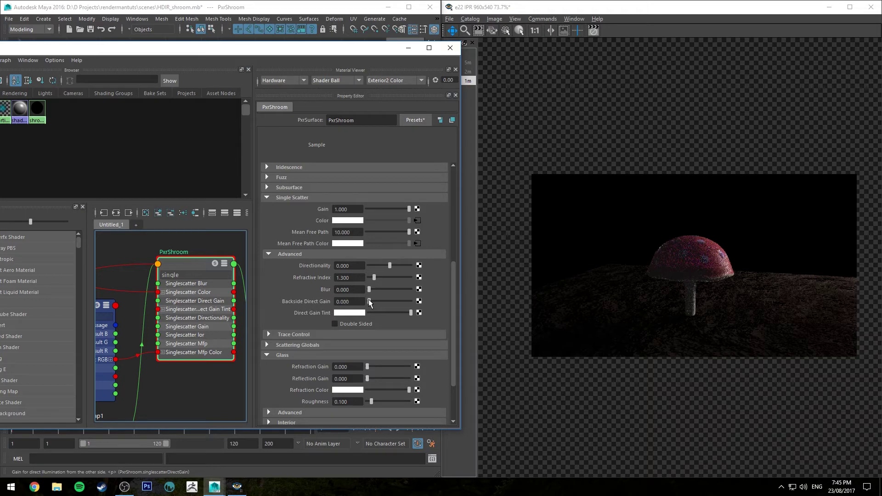
Move the Hypershade aside, tumble down onto the mushroom, and pull the camera back.
left_click_drag(361, 52, 0, 60)
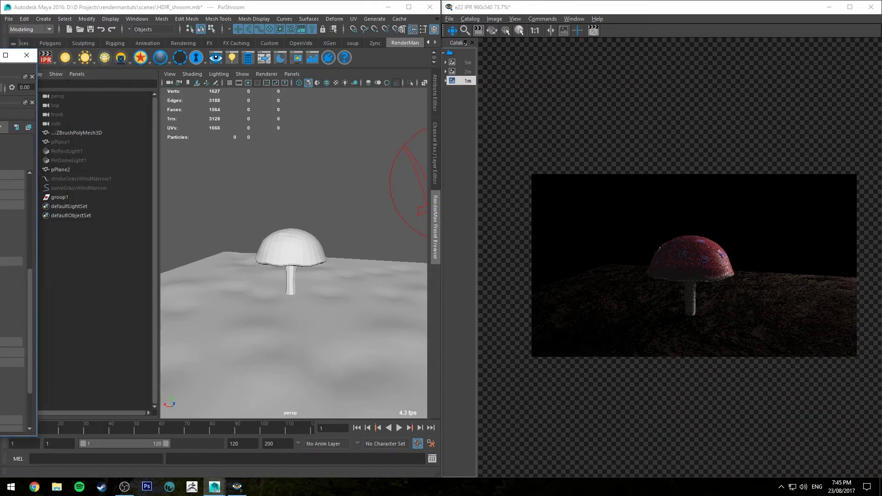
scroll(294, 202, "up", 5)
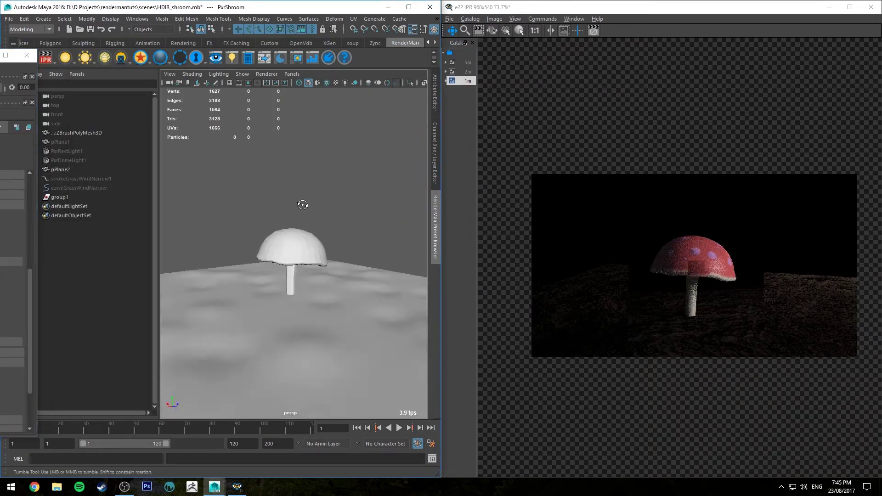
mouse_move(310, 230)
left_mouse_down("alt")
mouse_move(338, 240)
mouse_move(304, 229)
left_mouse_up("alt")
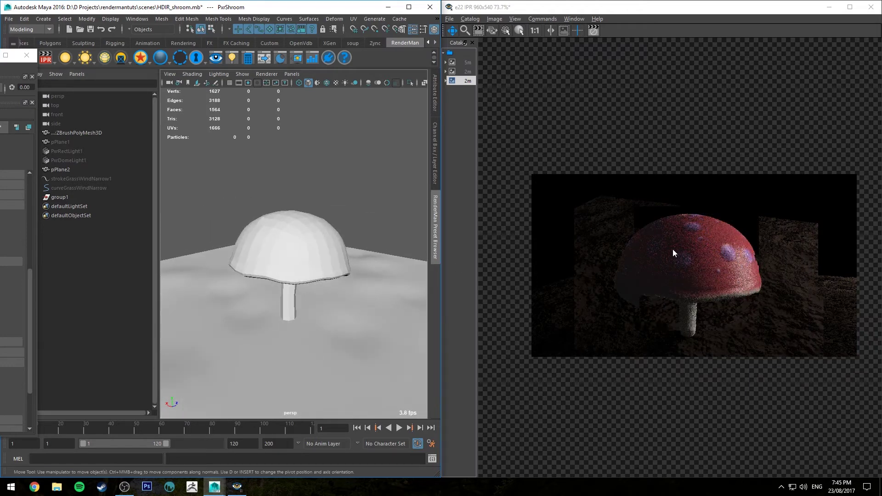
right_click_drag(304, 230, 250, 209, "alt")
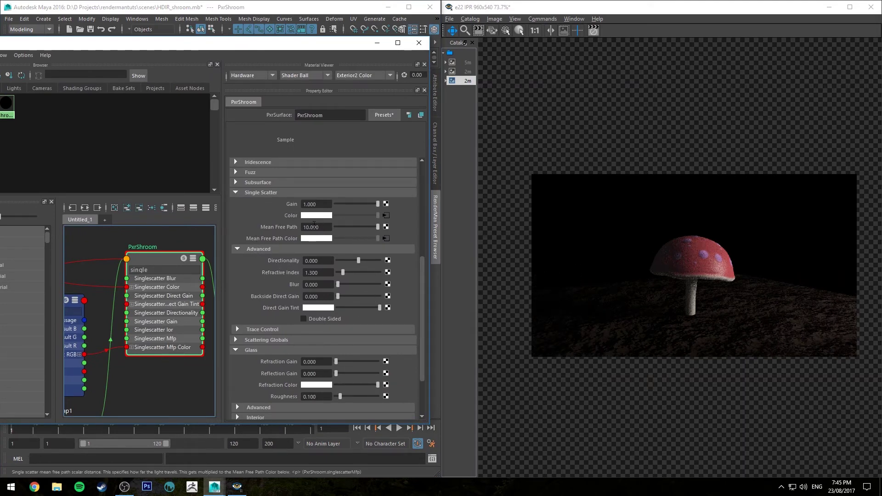
Set Mean Free Path to 2.360, restart the IPR, and set Backside Direct Gain to 0.100.
left_click(354, 227)
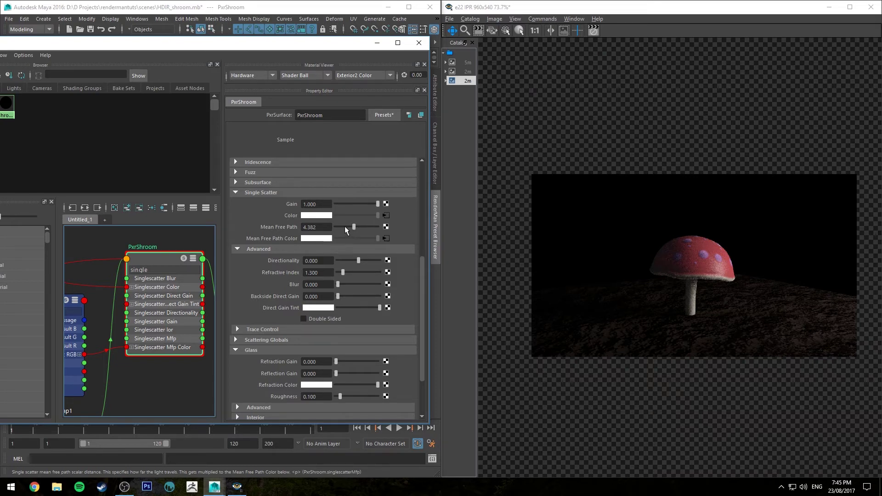
left_click_drag(286, 46, 281, 115)
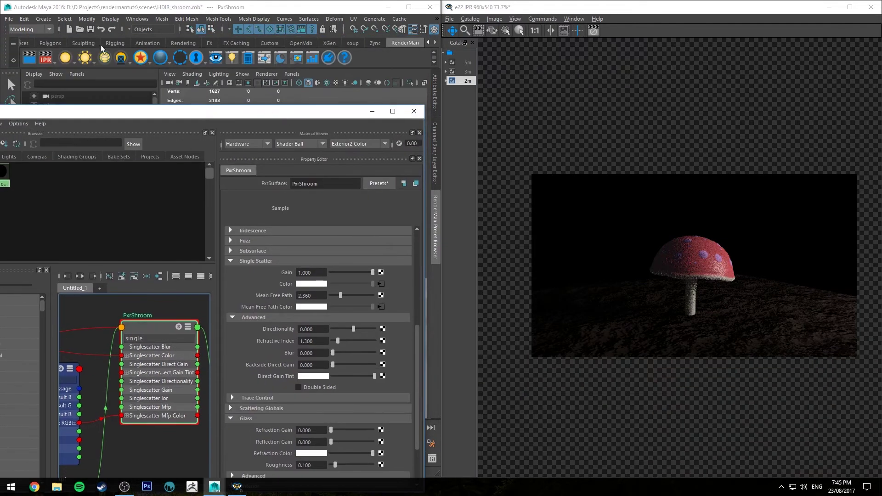
left_click(46, 60)
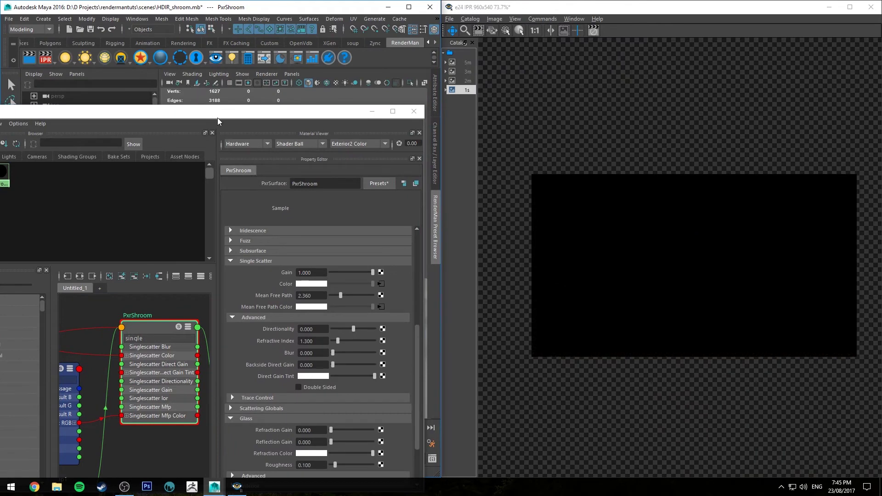
left_click_drag(220, 116, 229, 63)
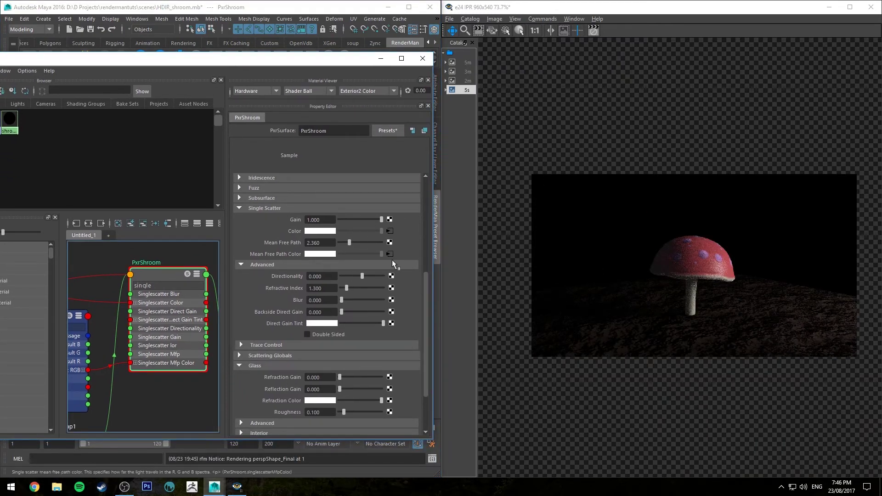
left_click(384, 312)
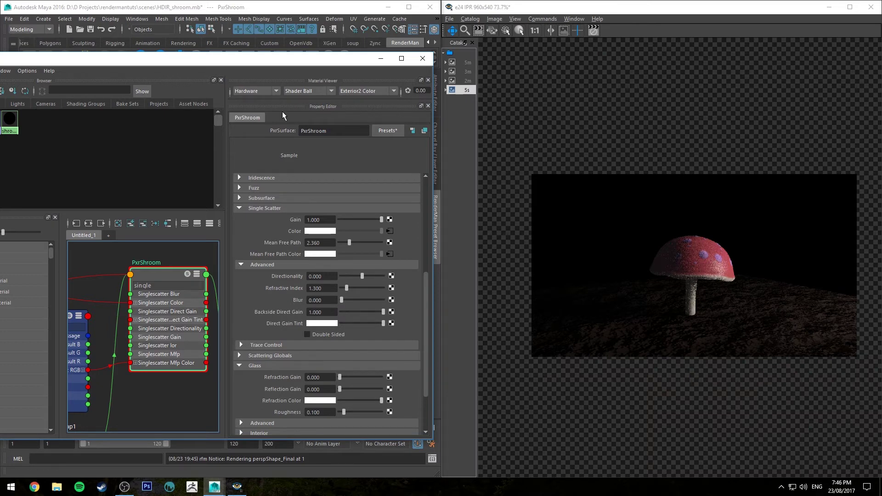
left_click(422, 58)
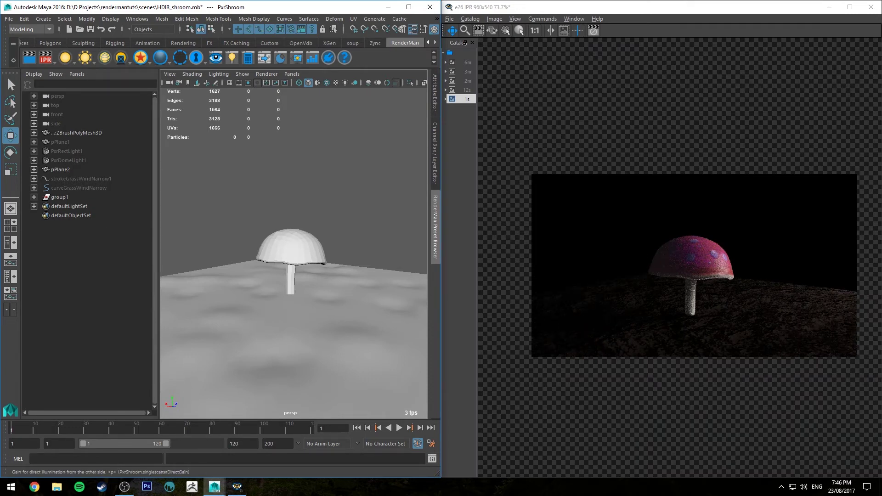
Orbit the viewport low and high around the mushroom to review the re-render.
key("alt+Tab")
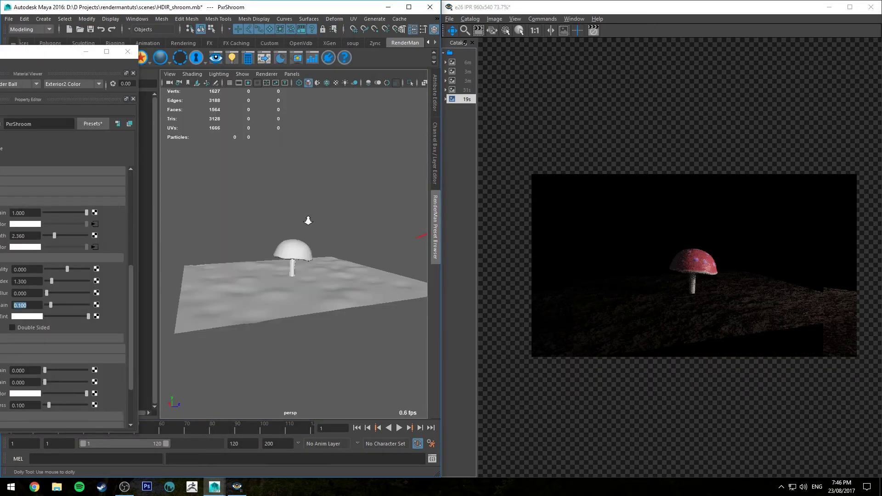
left_click_drag(305, 220, 281, 183, "alt")
right_click_drag(287, 191, 295, 282, "alt")
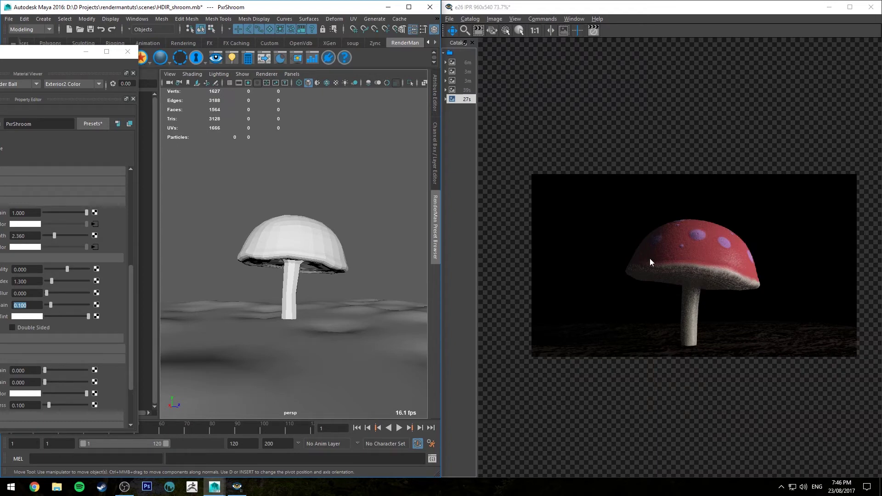
left_click_drag(39, 56, 247, 56)
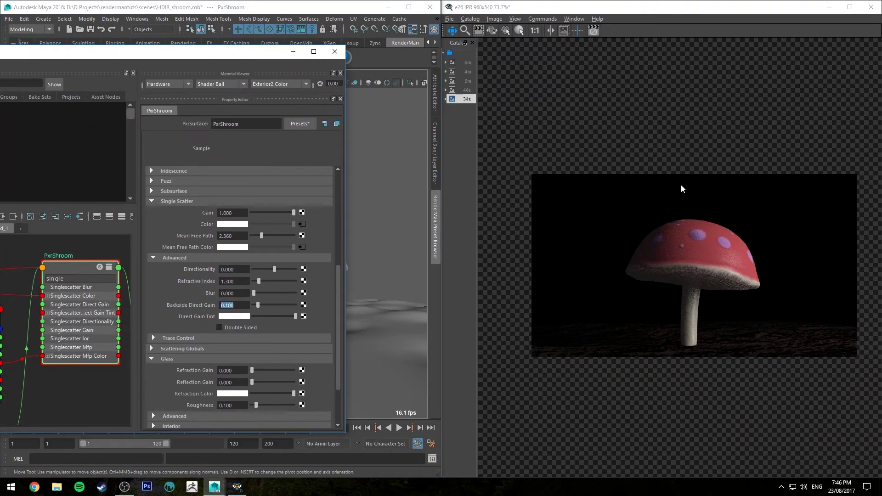
left_click_drag(404, 188, 400, 211, "alt")
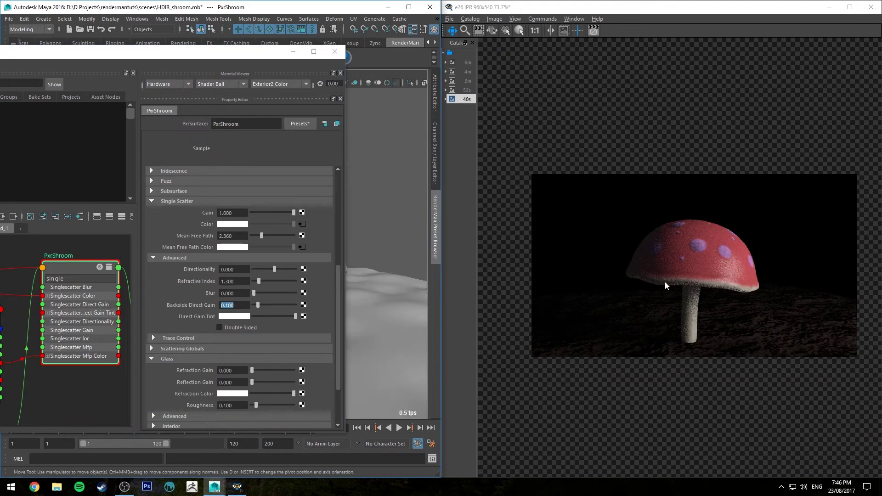
Commit Backside Direct Gain at 0.100 and pan the node graph to reveal more nodes.
left_click(164, 313)
scroll(164, 300, "down", 3)
left_click_drag(158, 56, 359, 41)
scroll(228, 273, "down", 3)
middle_click_drag(231, 262, 281, 244, "alt")
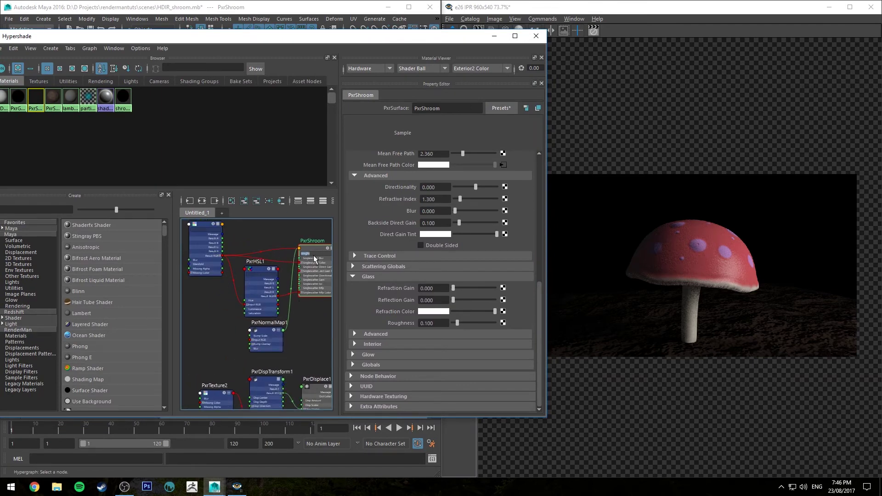
Filter PxrShroom's attributes with 'glo' and wire PxrHSL1 Result RGB into Glow Color.
type("glow")
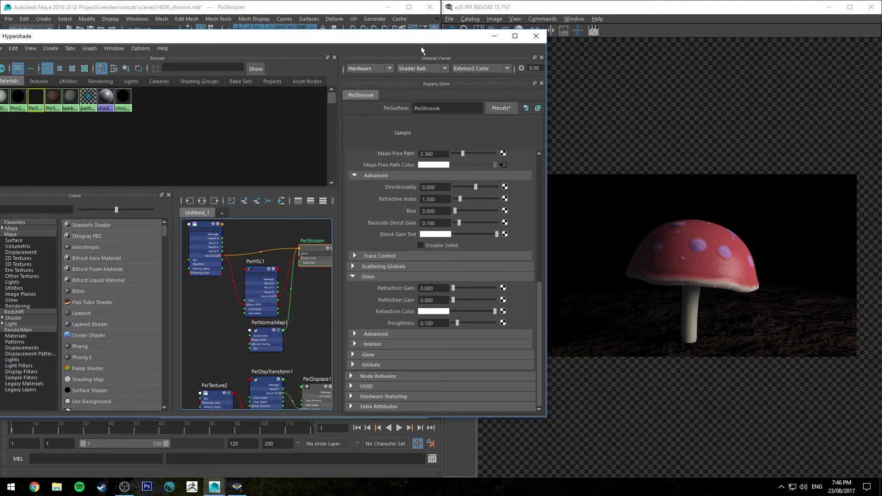
double_click(422, 37)
scroll(382, 275, "up", 5)
scroll(492, 256, "down", 5)
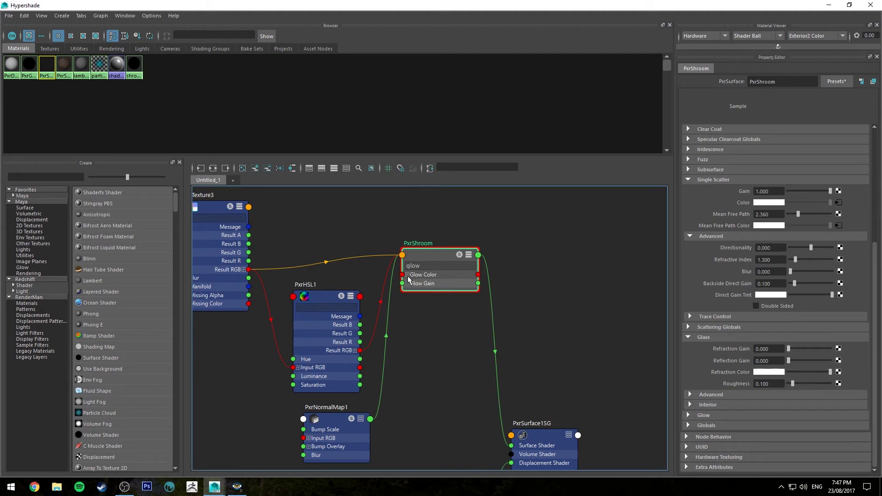
left_click_drag(359, 350, 445, 254)
double_click(513, 9)
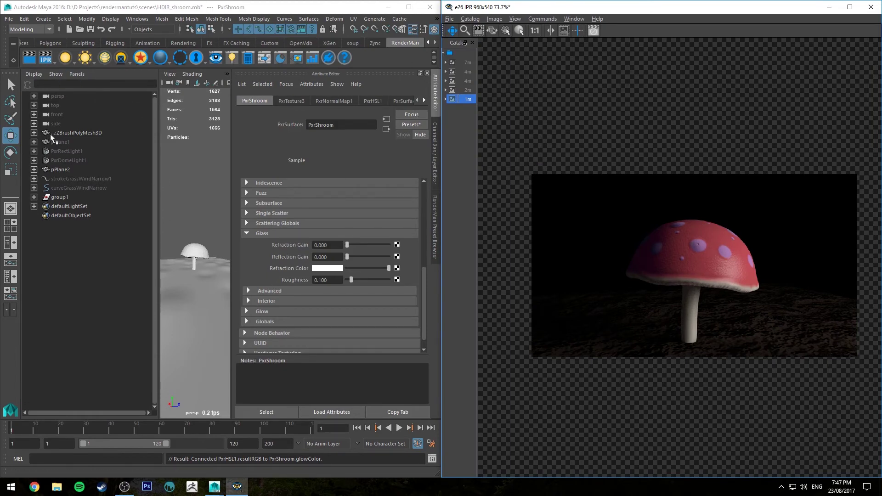
Hide the outliner, expand PxrShroom's Glow rollout (Gain 0.005, white Color), and tumble slightly.
left_click(11, 208)
scroll(263, 240, "down", 1)
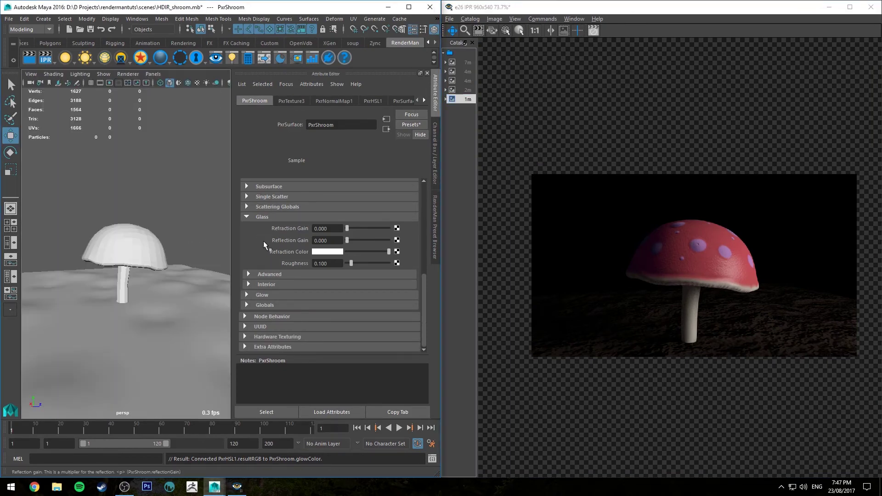
left_click(258, 295)
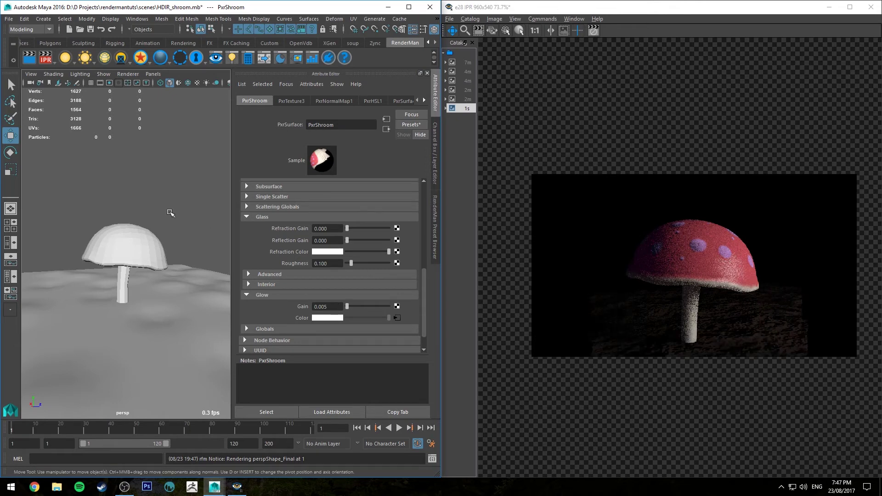
left_click_drag(168, 210, 196, 209, "alt")
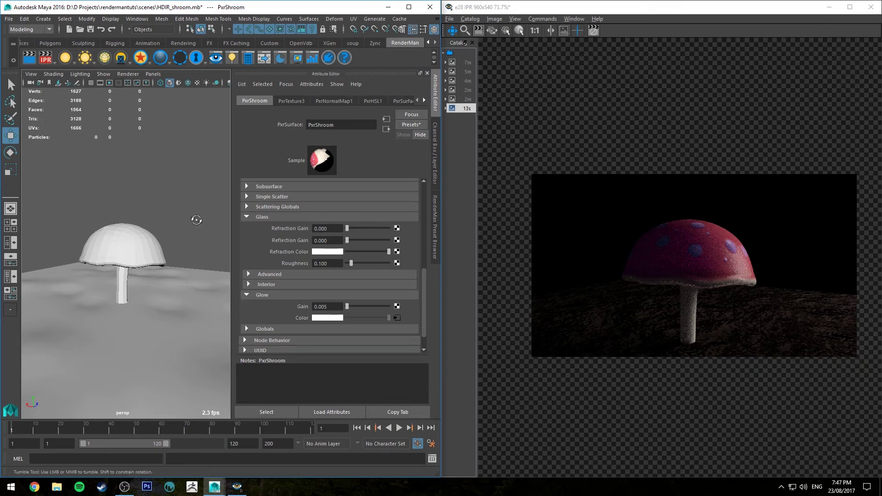
left_click_drag(196, 217, 179, 216, "alt")
Set Glow Gain to 0.100, pull the camera back, and select the disk light.
left_click(337, 307)
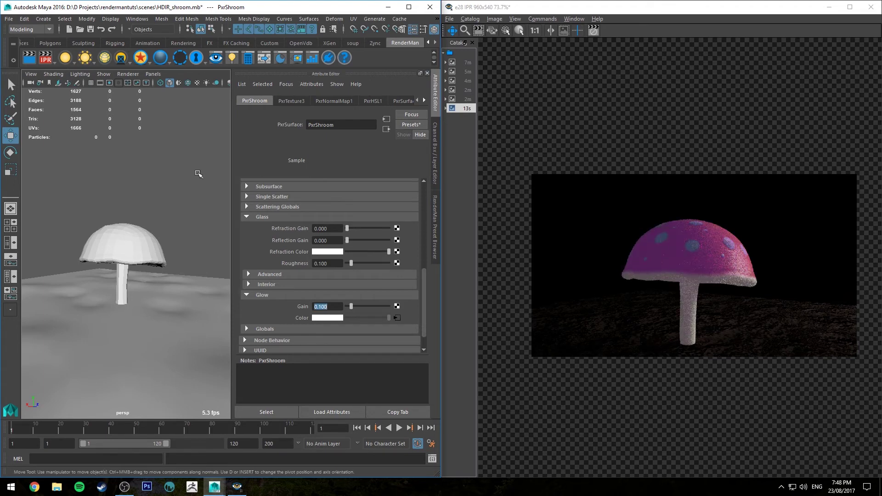
left_click_drag(177, 174, 169, 178, "alt")
right_click_drag(174, 171, 170, 193, "alt")
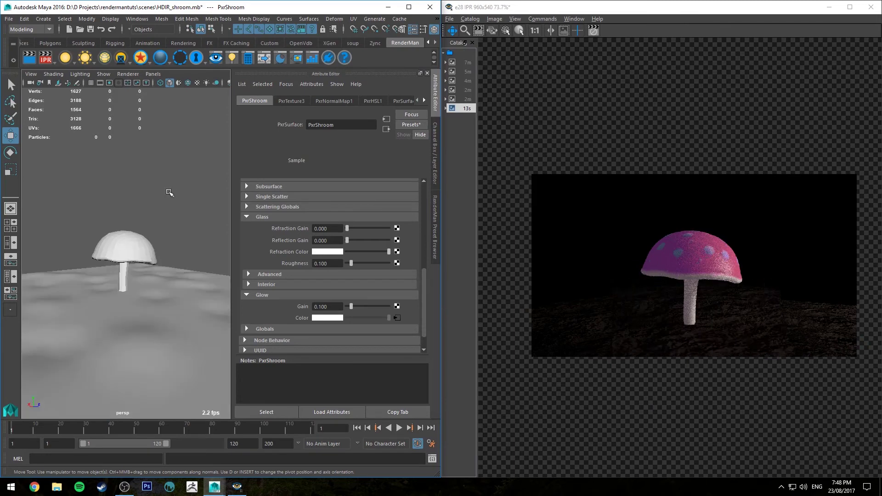
left_click_drag(170, 193, 148, 140, "alt")
left_click_drag(182, 177, 132, 171, "alt")
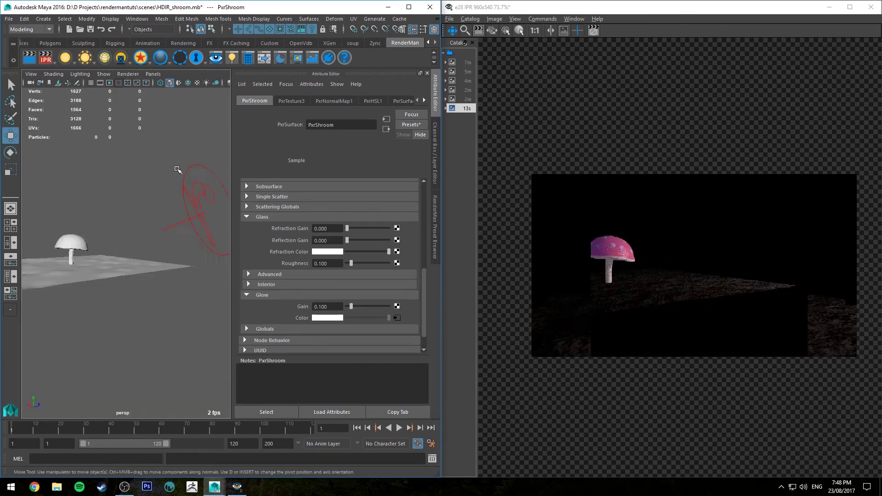
left_click(193, 173)
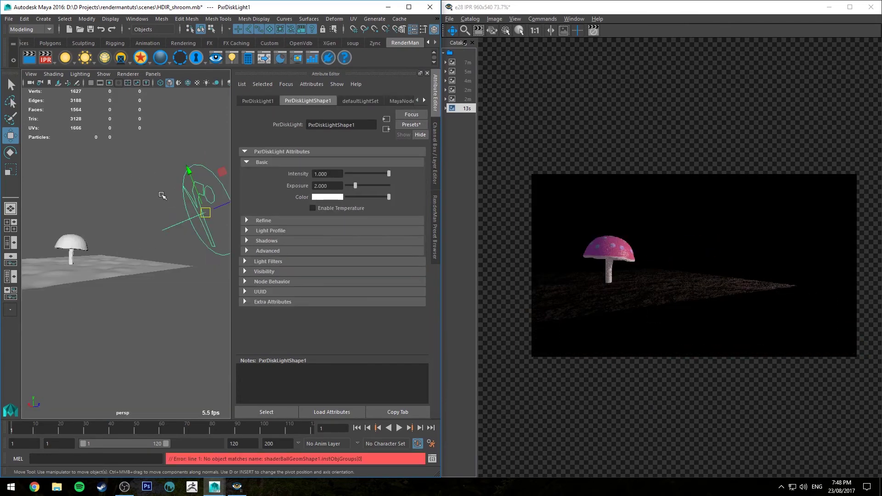
Hide the selected disk light with Ctrl+H, select the mushroom, and restart the IPR render.
key("ctrl+h")
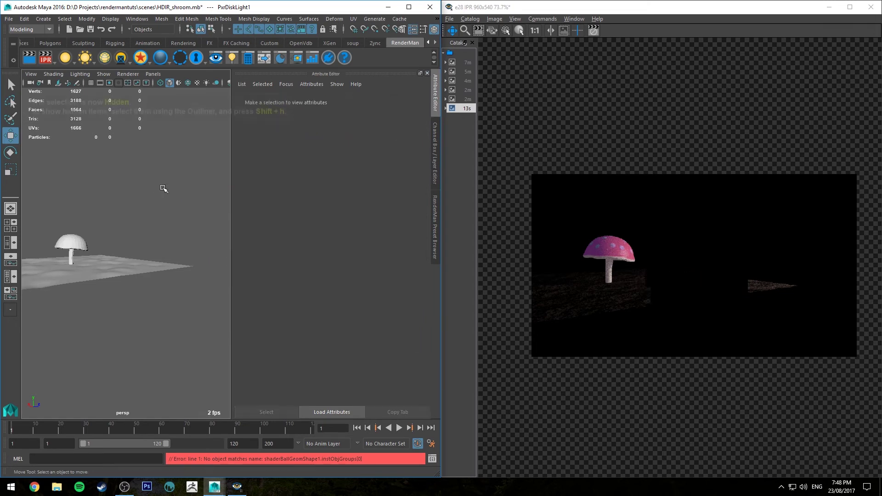
middle_click_drag(110, 196, 139, 199, "alt")
mouse_move(138, 199)
left_mouse_down("alt")
mouse_move(133, 211)
mouse_move(163, 240)
mouse_move(133, 211)
mouse_move(139, 217)
left_mouse_up("alt")
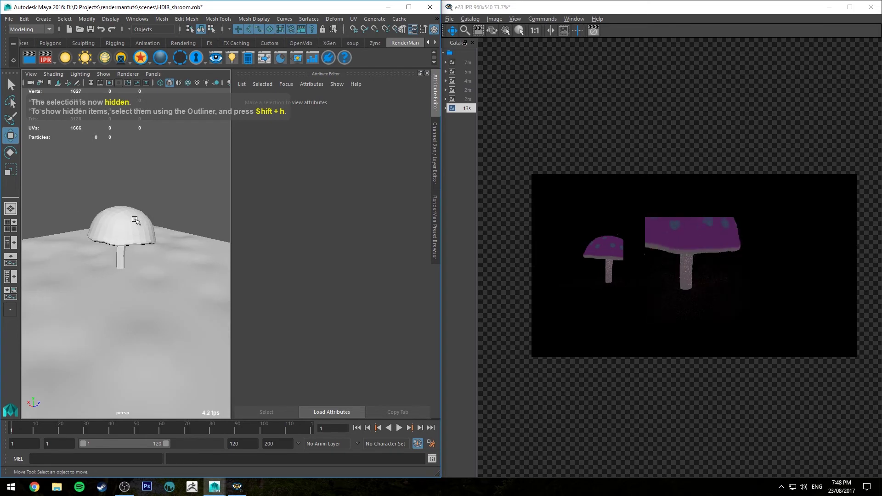
left_click(123, 208)
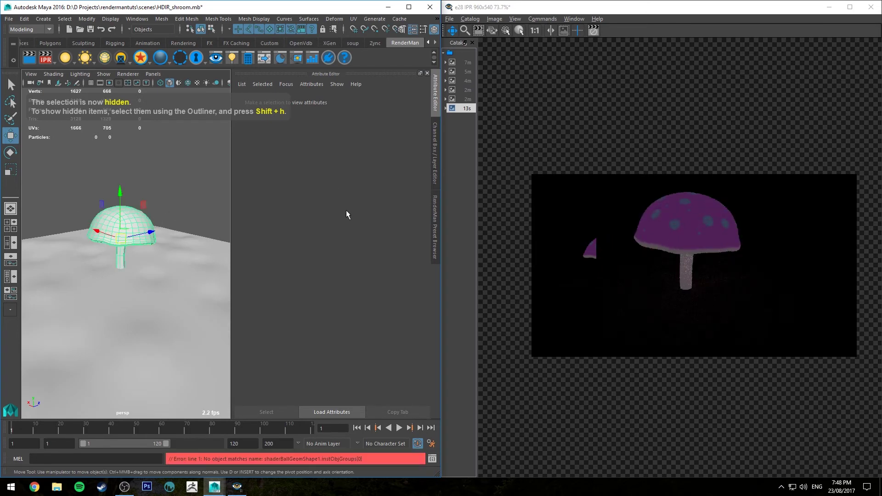
left_click(49, 62)
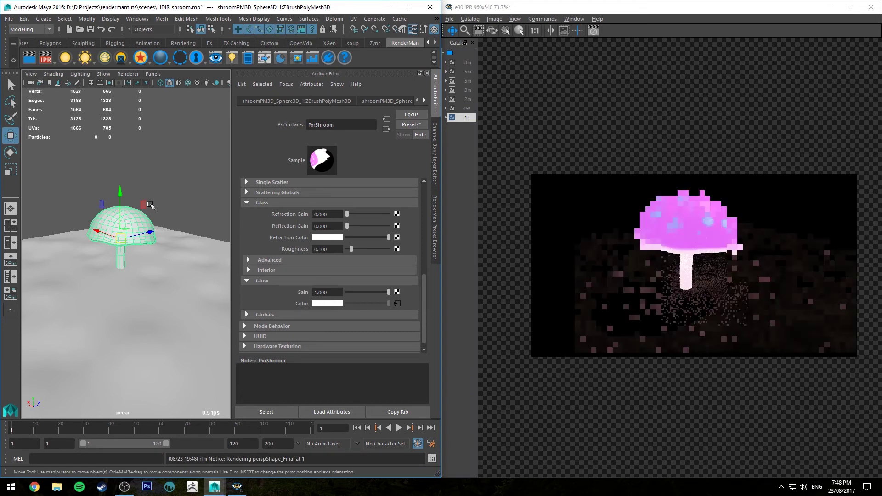
Frame the whole ground plane, then frame the mushroom close up and nudge it right.
left_click_drag(150, 205, 158, 193, "alt")
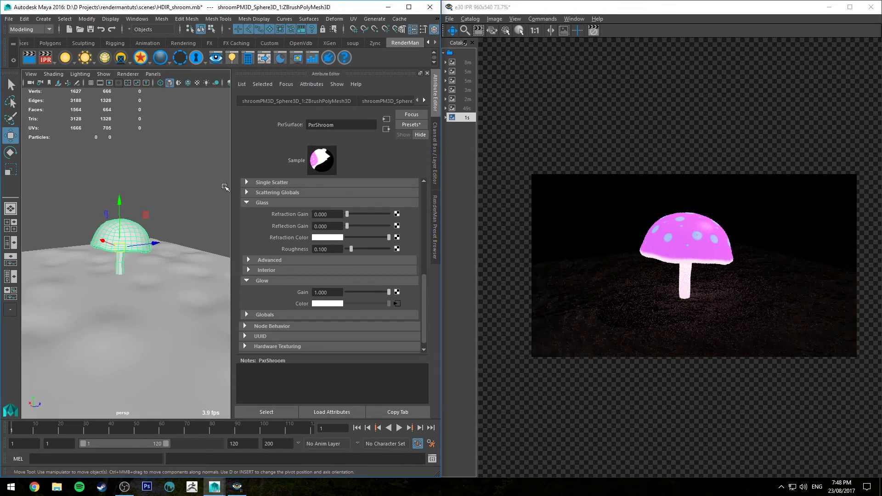
key("a")
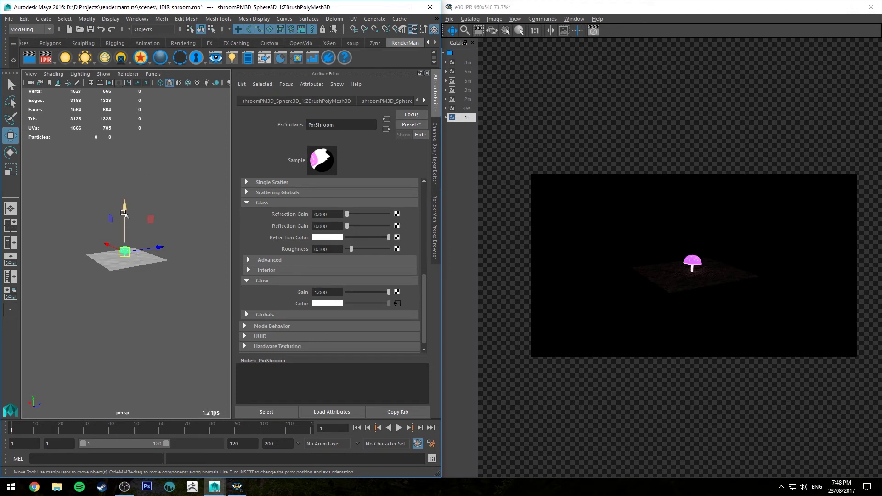
key("f")
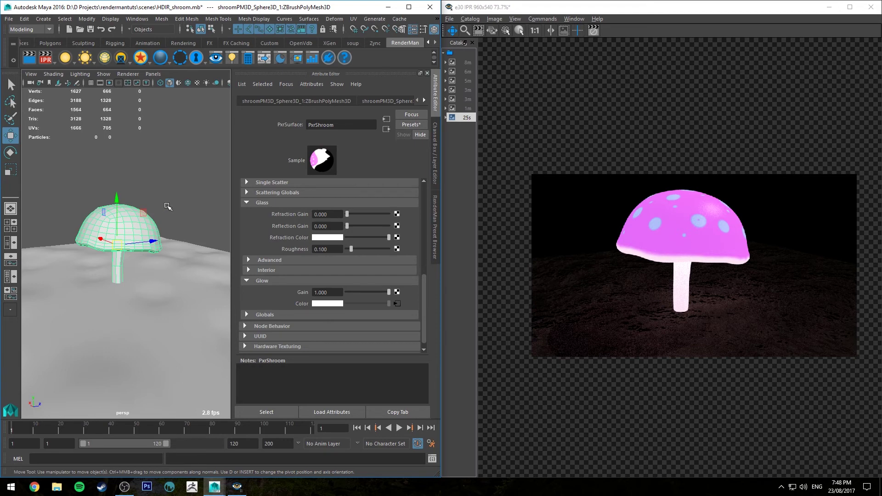
middle_click_drag(177, 203, 201, 215)
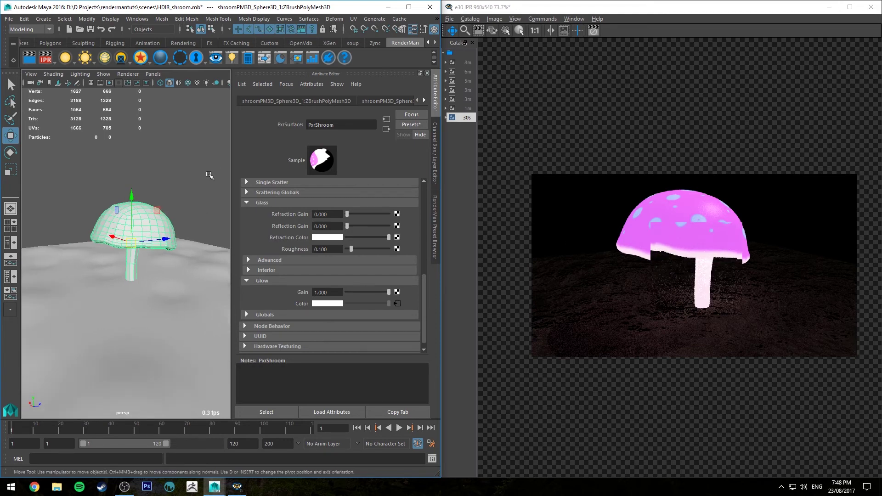
Set PxrShroom's Glow Gain back to .005.
left_click(327, 292)
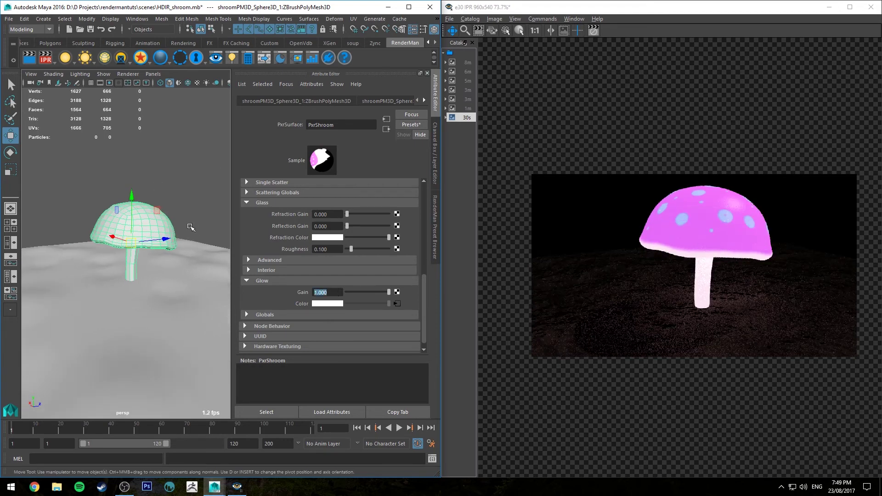
type(".005")
key("Return")
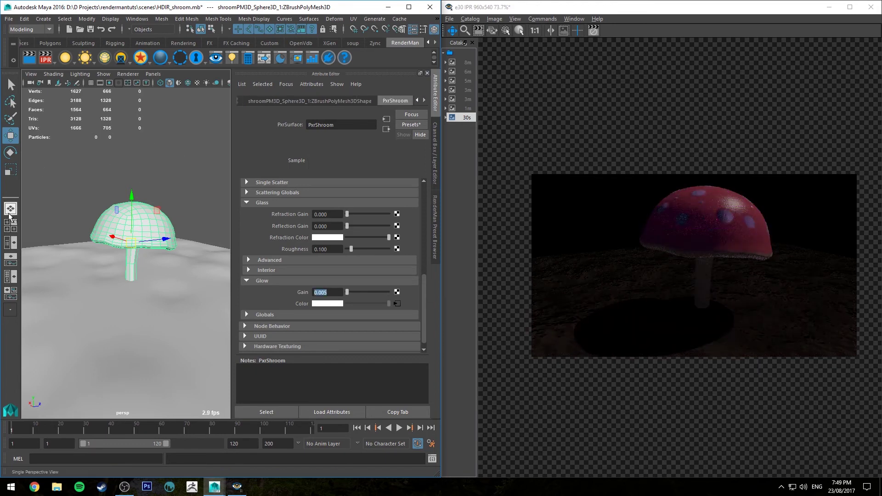
Switch to the Persp/Outliner layout and move the camera closer to the mushroom.
left_click(10, 242)
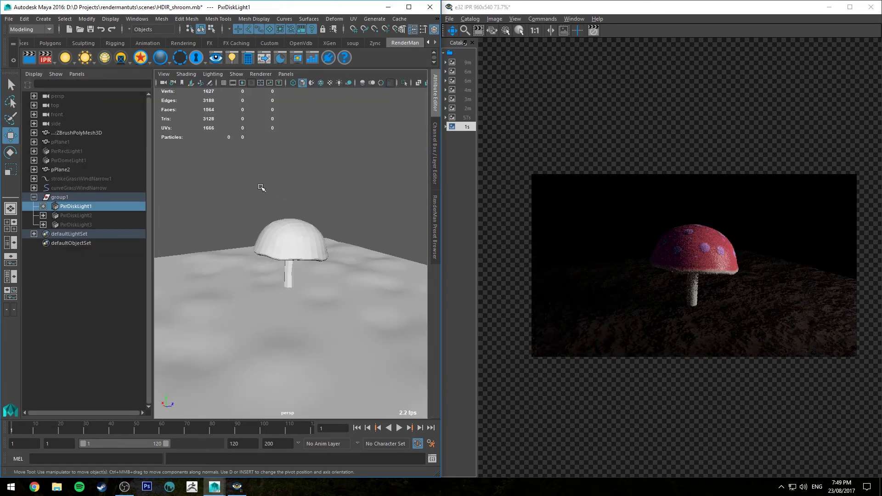
left_click_drag(261, 183, 274, 181, "alt")
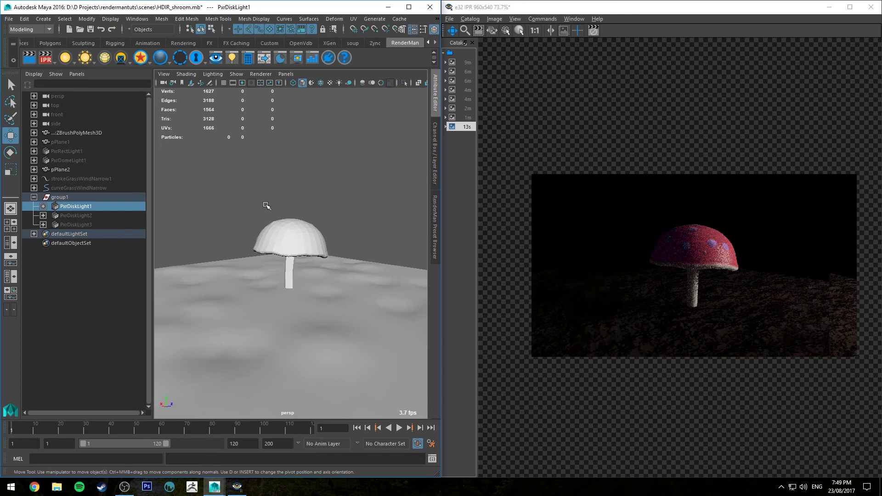
right_click_drag(677, 238, 708, 235, "alt")
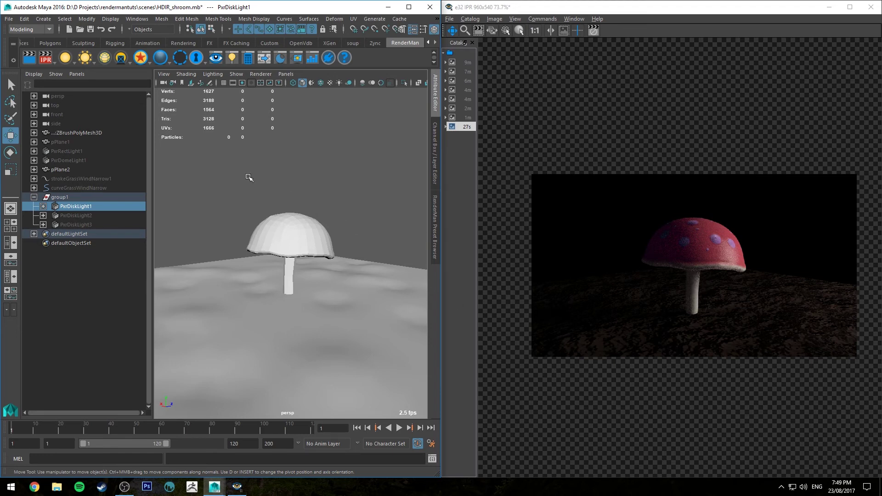
Tumble the persp camera to a lower angle and dolly in so the mushroom fills the render.
key("alt")
left_click_drag(273, 178, 319, 183, "alt")
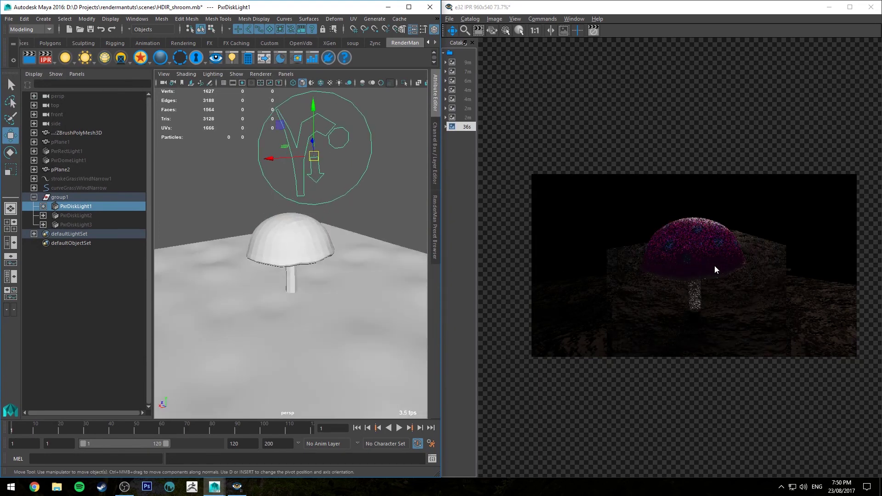
left_click_drag(331, 223, 343, 227, "alt")
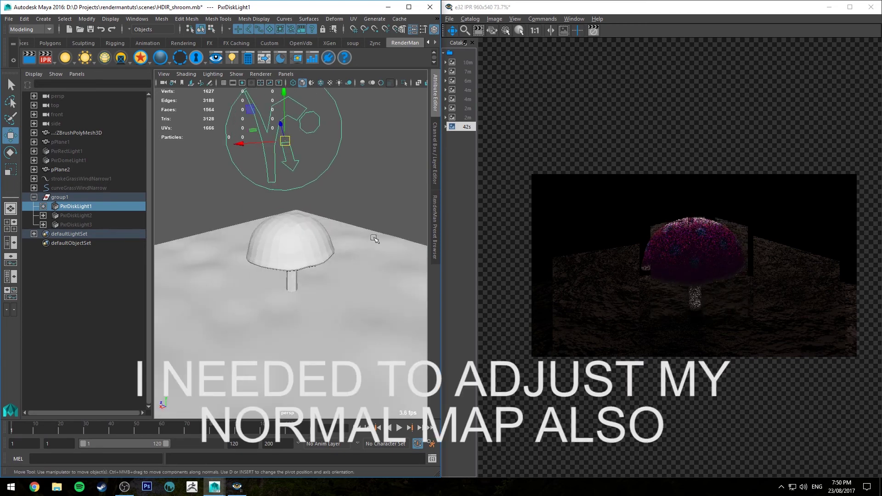
left_click_drag(310, 268, 344, 252, "alt")
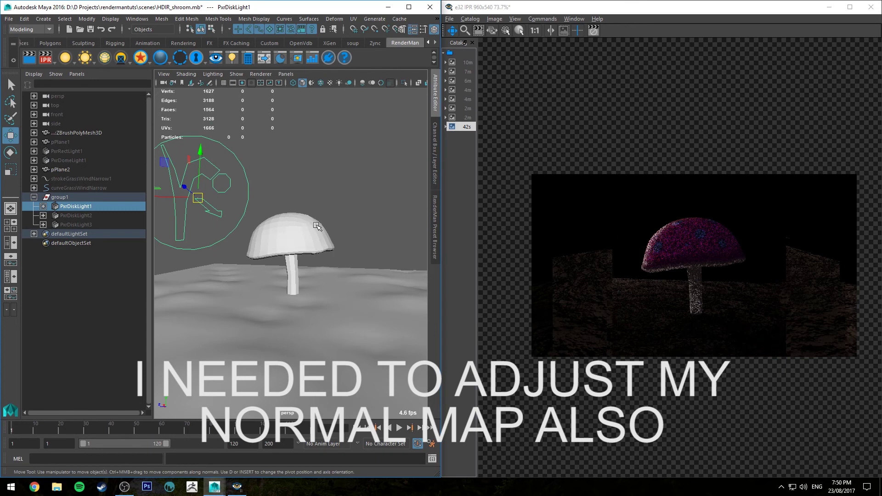
right_click_drag(301, 199, 310, 235, "alt")
left_click_drag(309, 241, 327, 230, "alt")
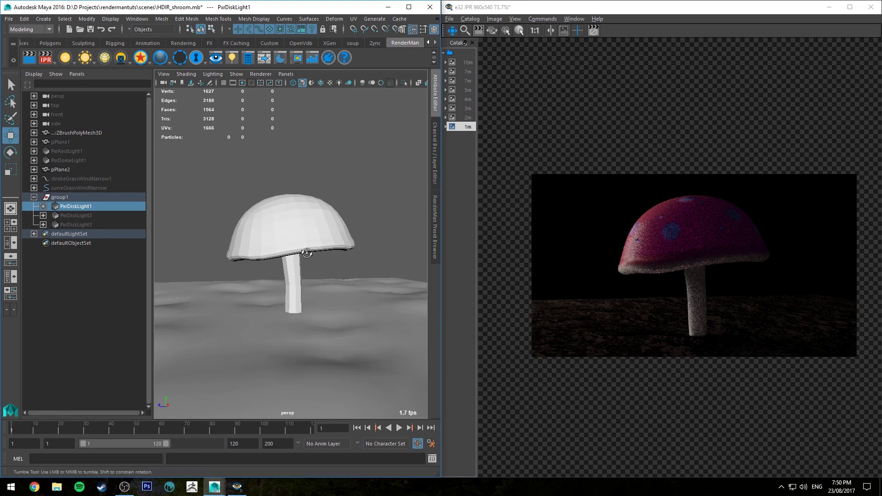
mouse_move(307, 252)
left_mouse_down("alt")
mouse_move(305, 264)
mouse_move(316, 255)
left_mouse_up("alt")
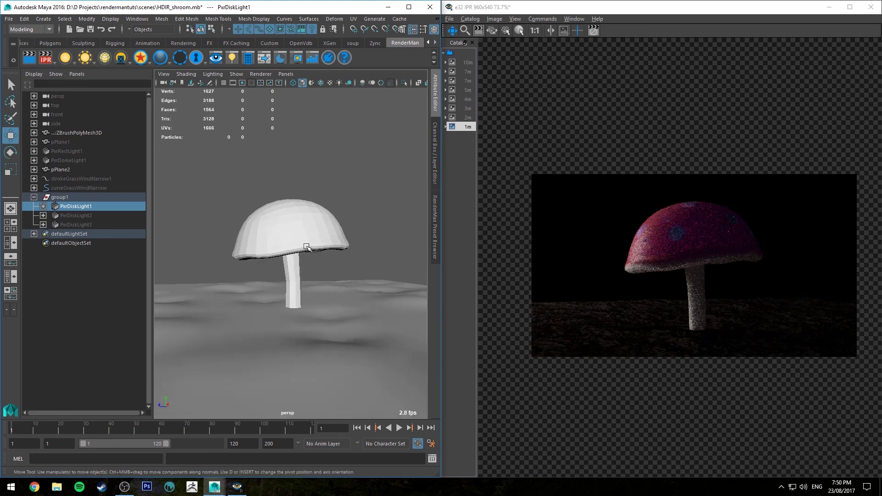